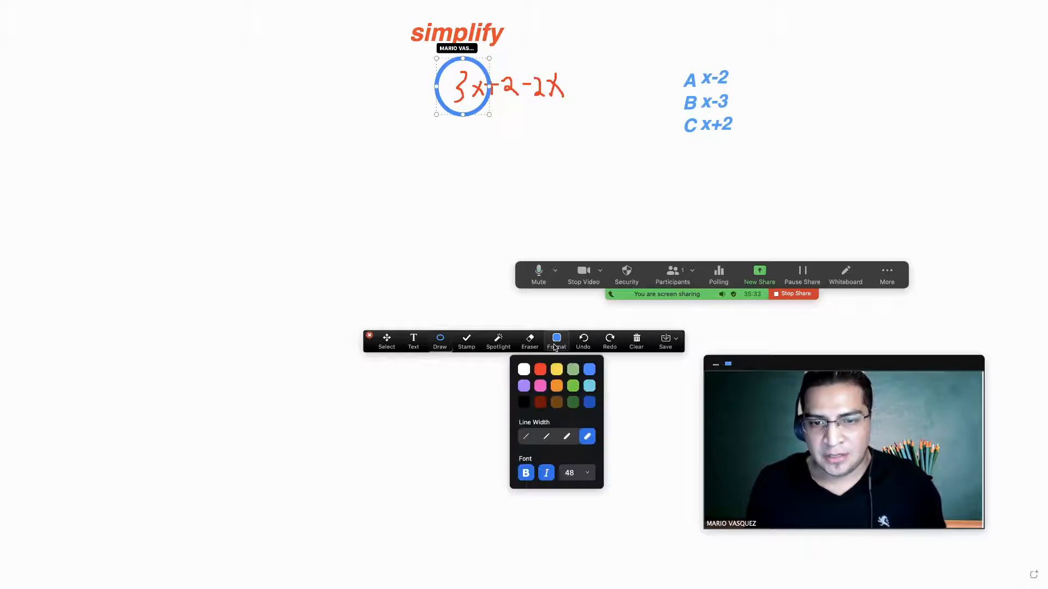
Step: Set the annotation line width to the second-thickest option and delete the thick blue circle around 3x
click(565, 441)
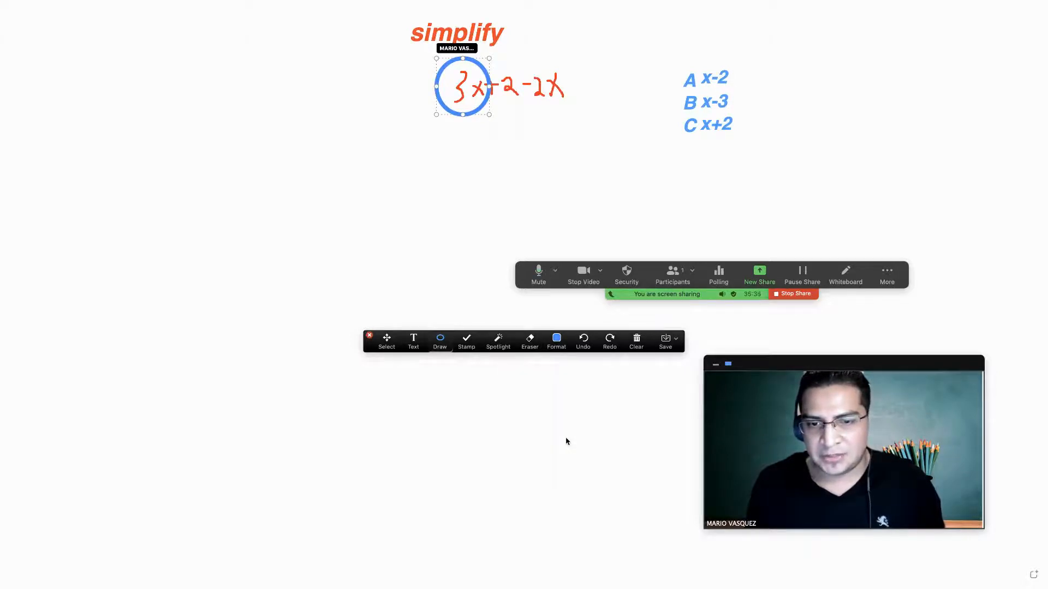
click(557, 341)
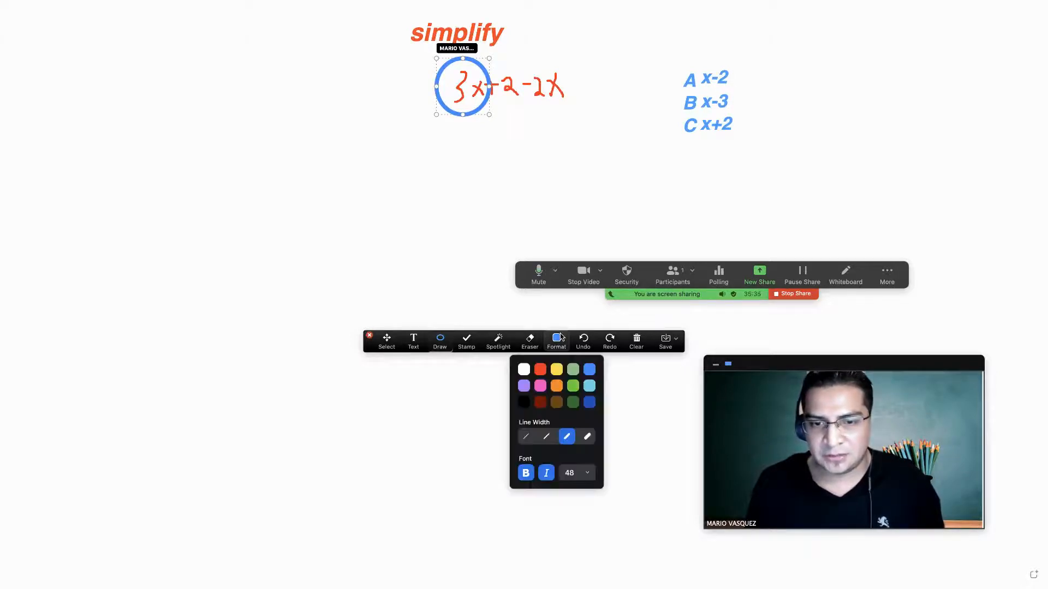
click(565, 445)
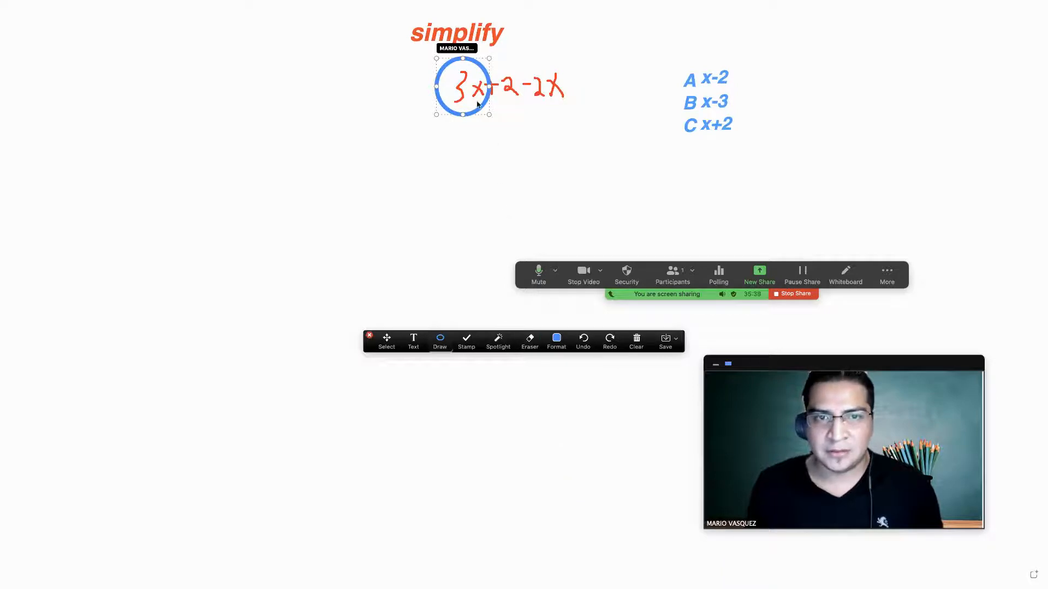
drag(477, 105, 436, 153)
key(Delete)
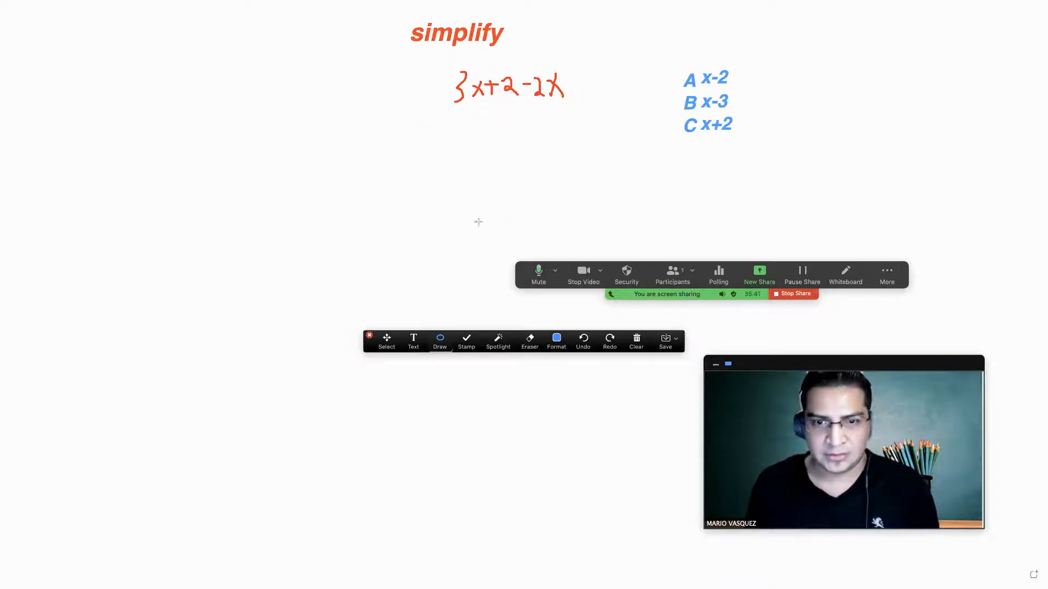
Step: Draw blue ellipse outlines around the like terms 3x and -2x in the expression
click(442, 350)
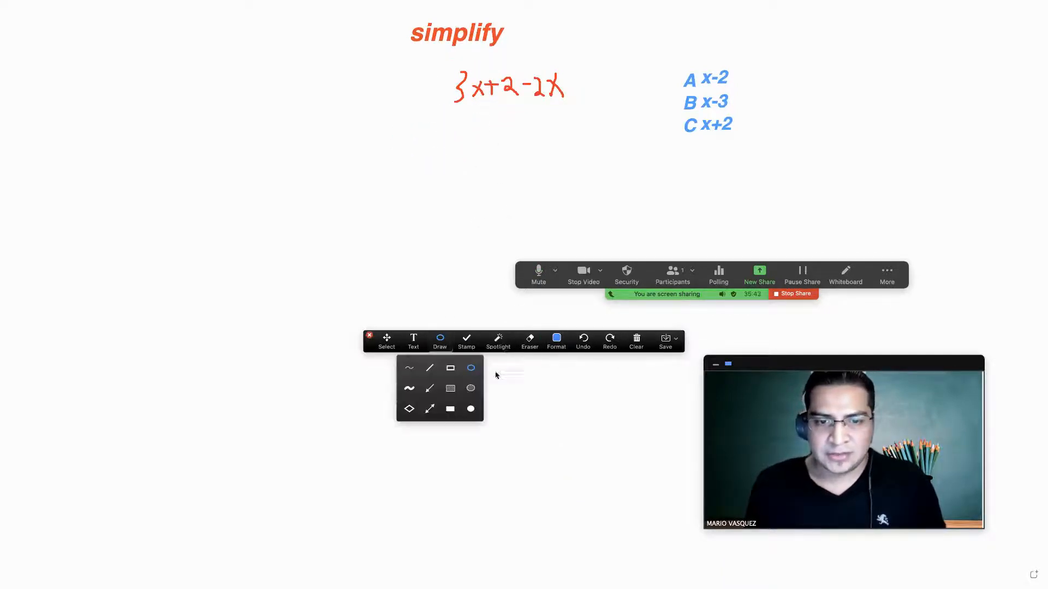
click(476, 376)
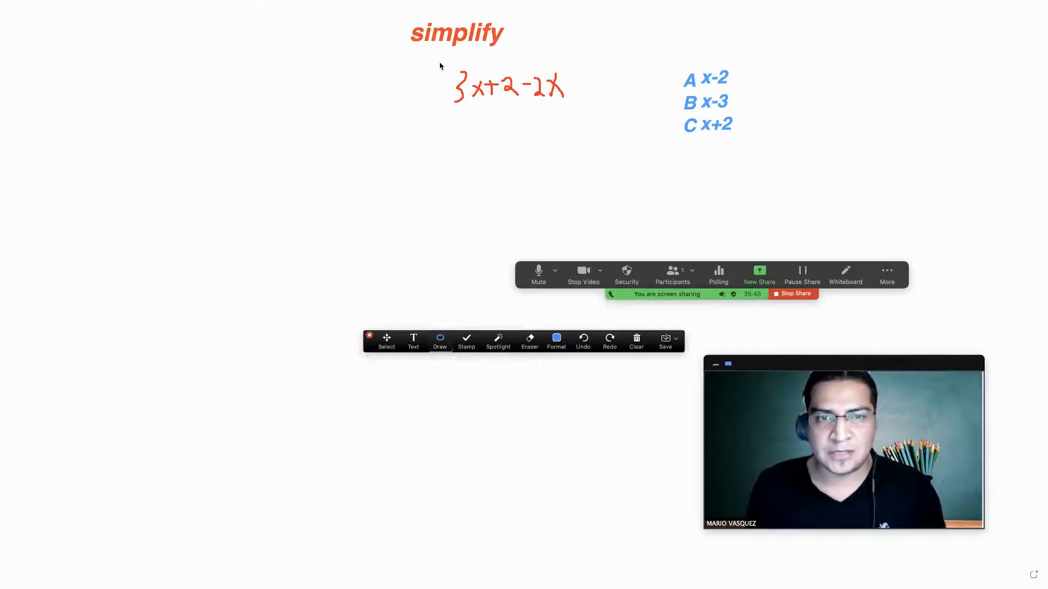
drag(440, 66, 490, 112)
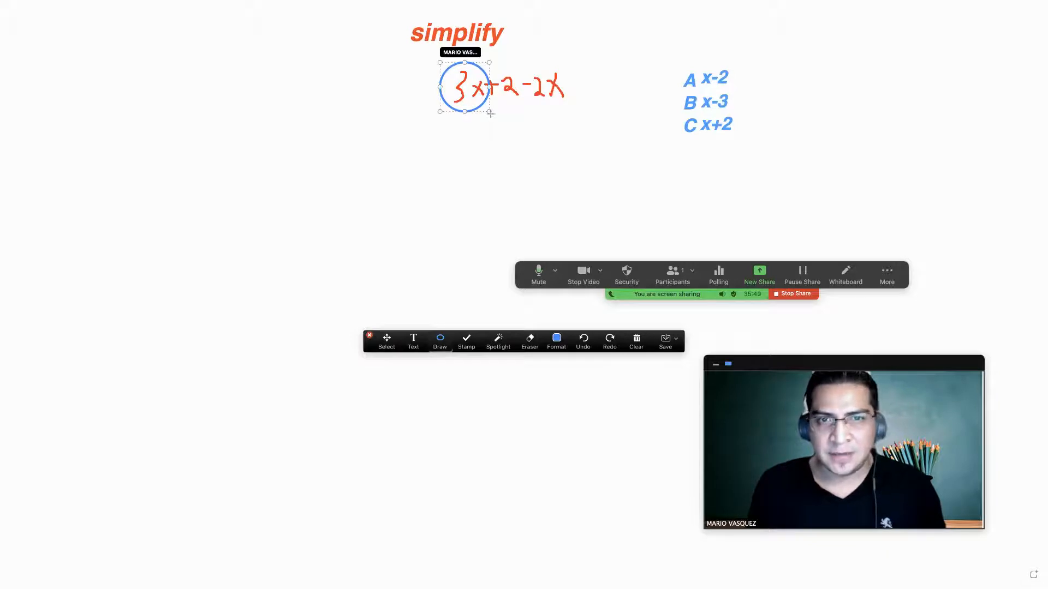
mouse_move(517, 61)
mouse_down()
mouse_move(544, 113)
mouse_move(584, 109)
mouse_up()
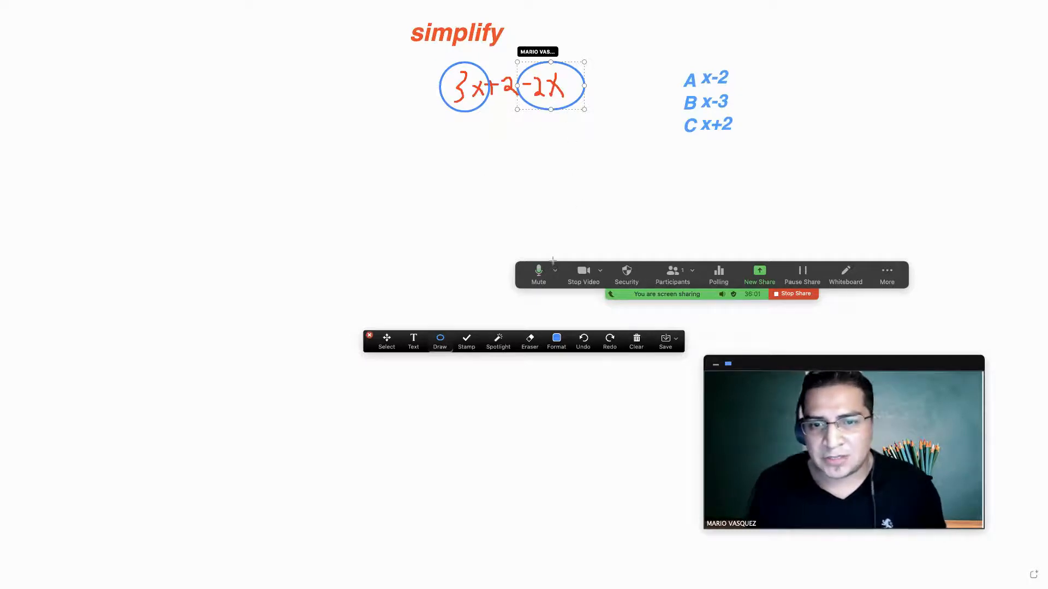
Step: Handwrite the simplified result x+2 in red freehand below the expression
click(414, 341)
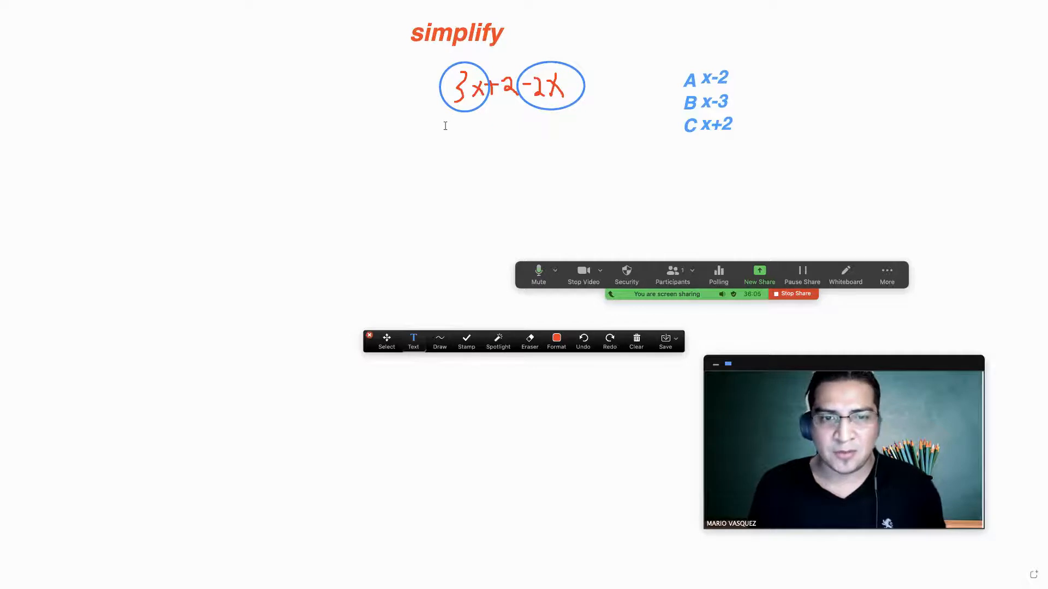
mouse_move(1046, 3)
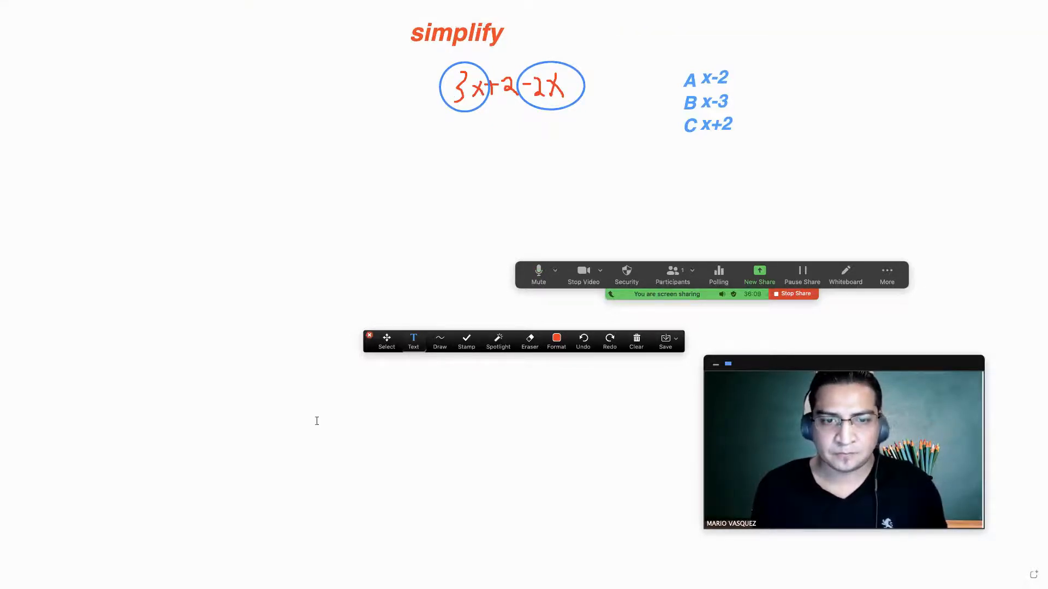
click(440, 340)
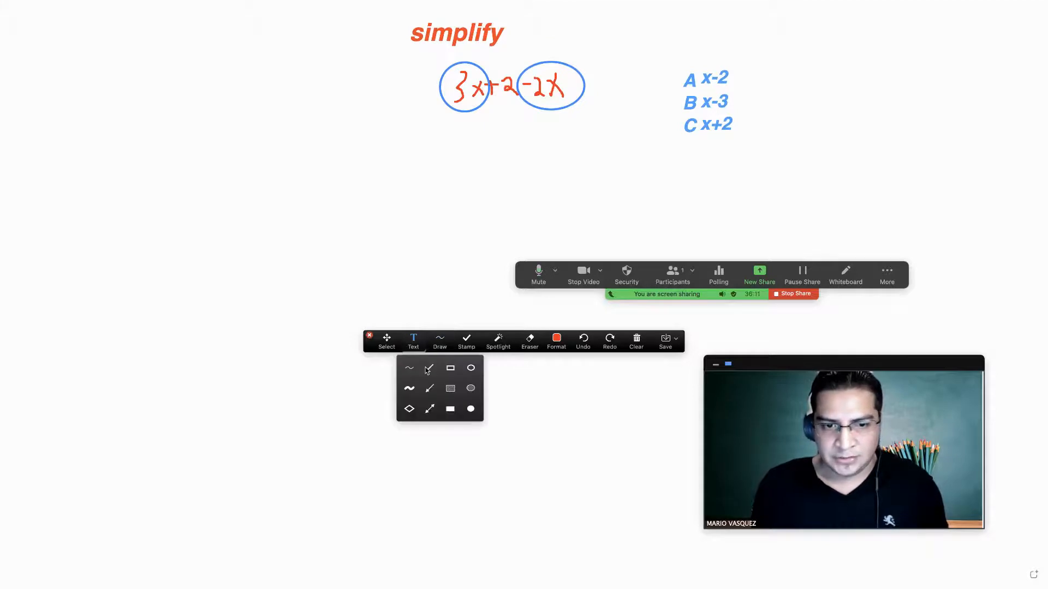
click(405, 369)
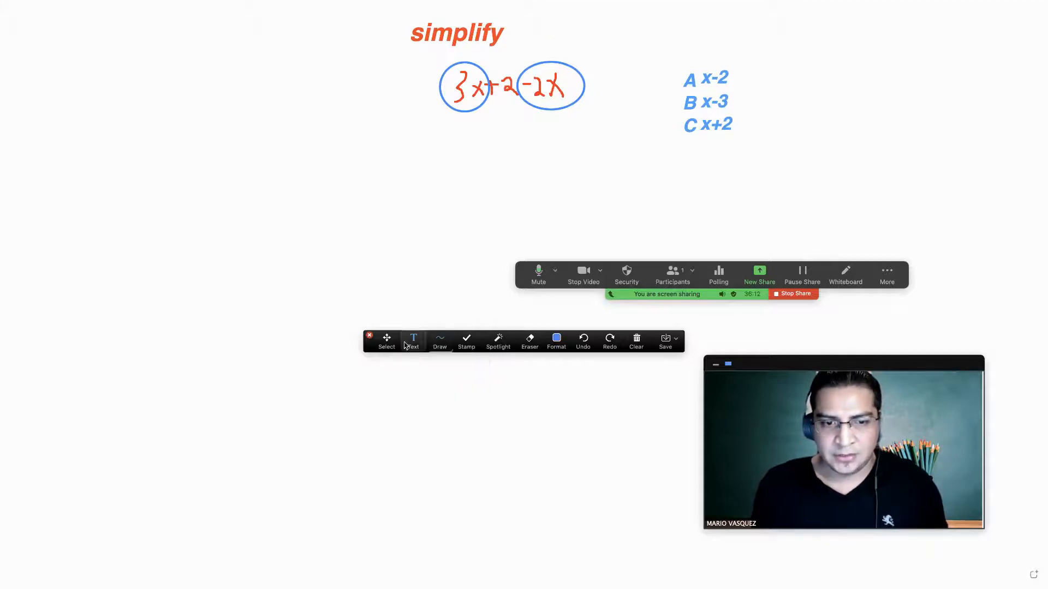
click(440, 341)
click(410, 368)
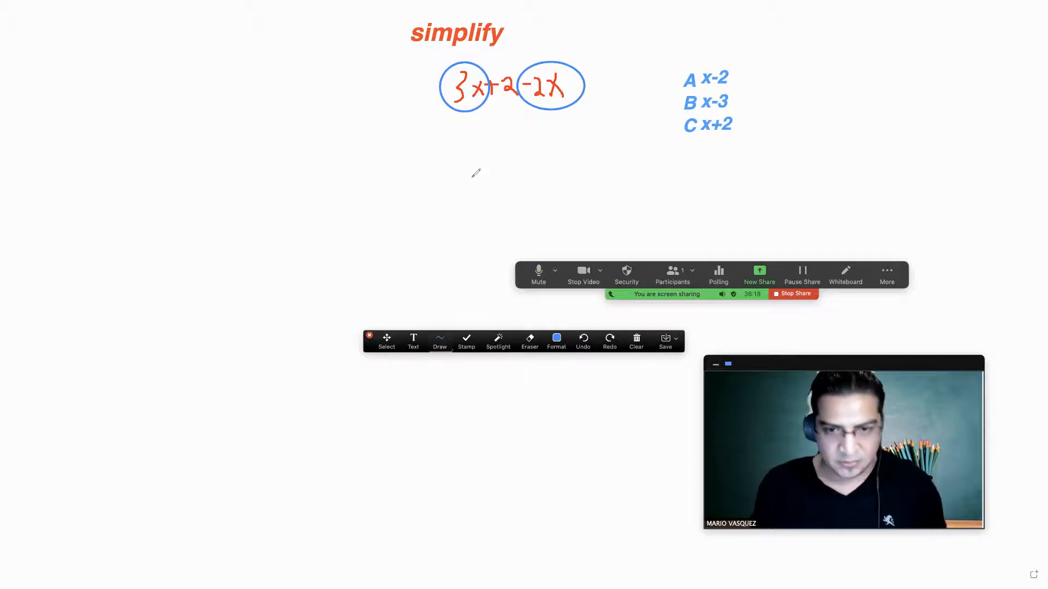
click(553, 348)
click(542, 374)
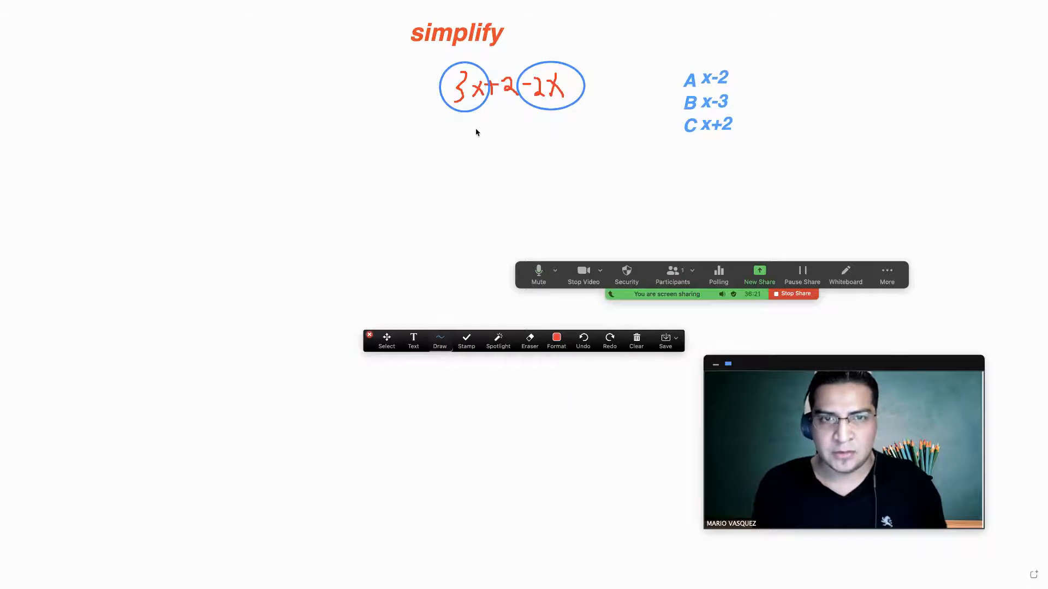
mouse_move(457, 142)
mouse_down()
mouse_move(475, 122)
mouse_move(475, 142)
mouse_move(511, 127)
mouse_move(518, 140)
mouse_up()
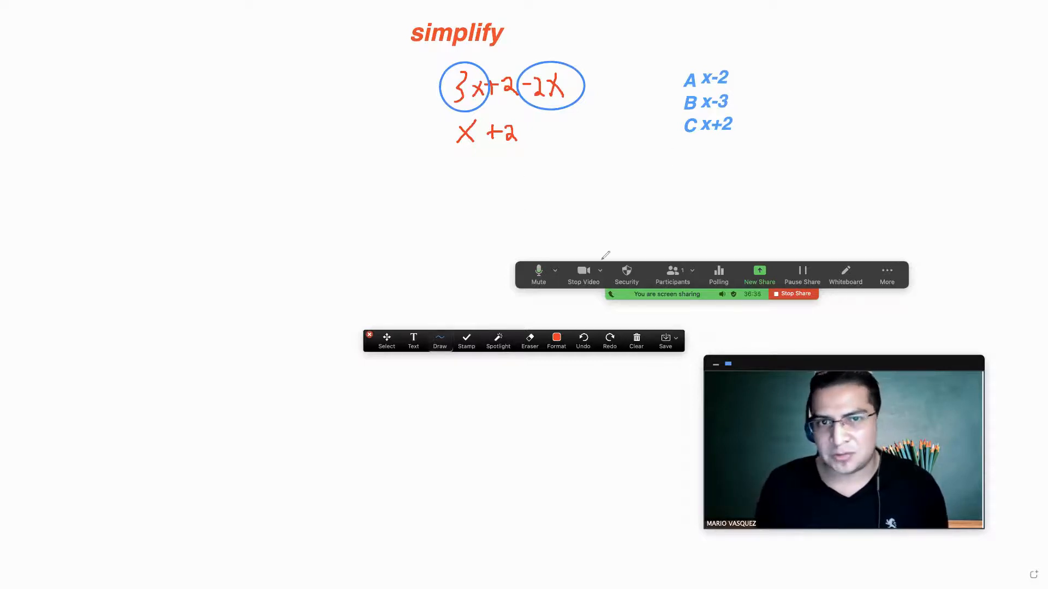
Step: Draw a blue rectangle outline around the handwritten result x+2
click(442, 344)
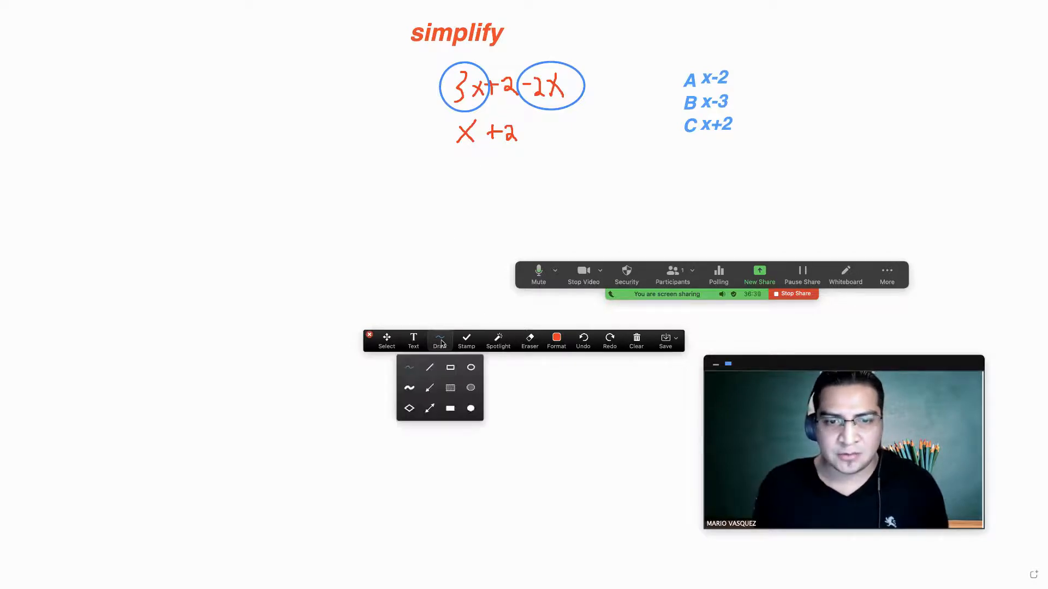
click(451, 371)
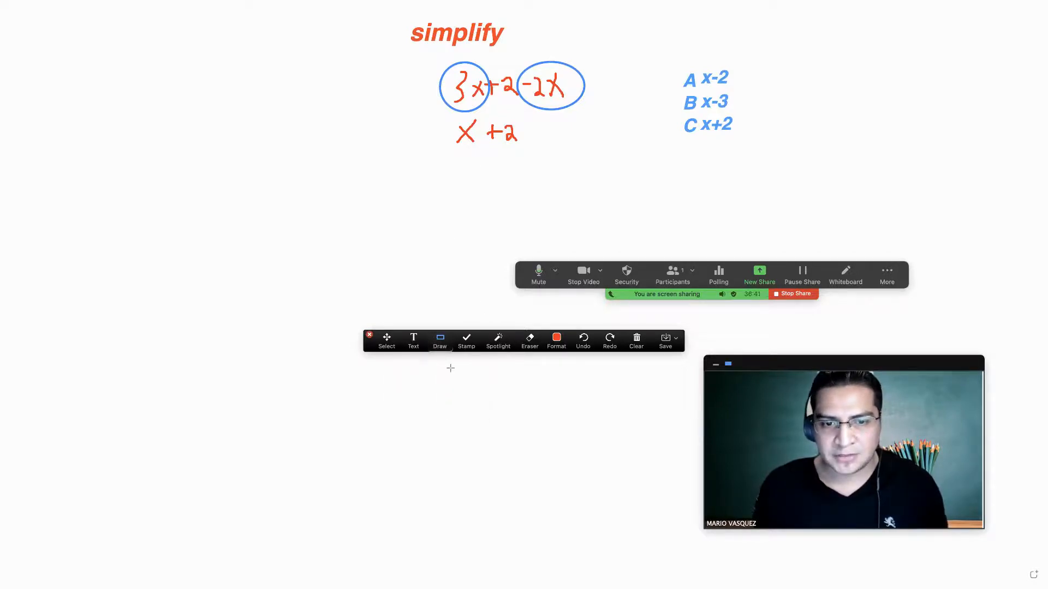
click(556, 341)
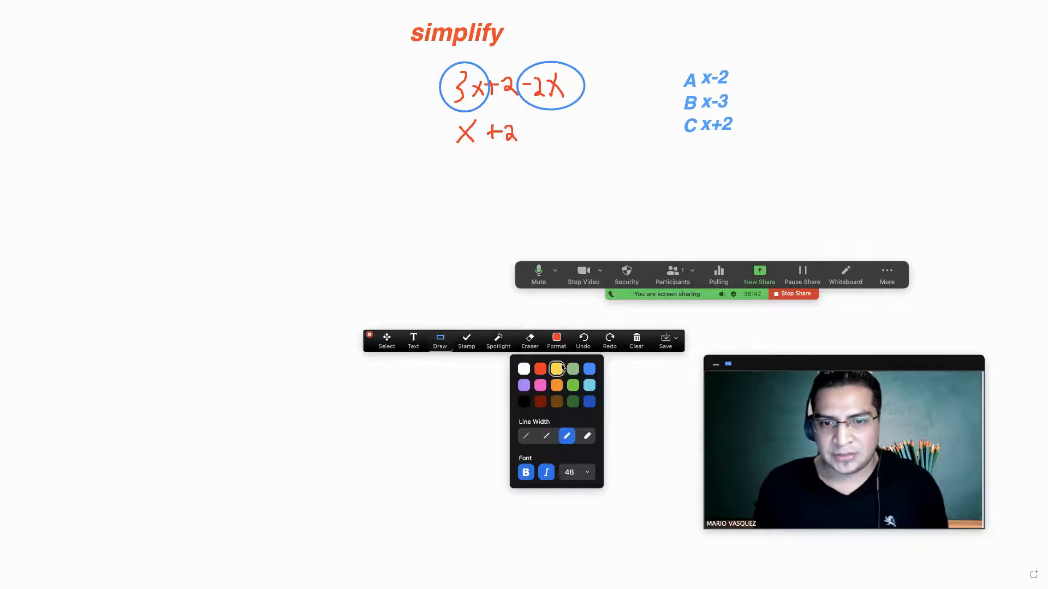
click(589, 371)
drag(450, 114, 534, 154)
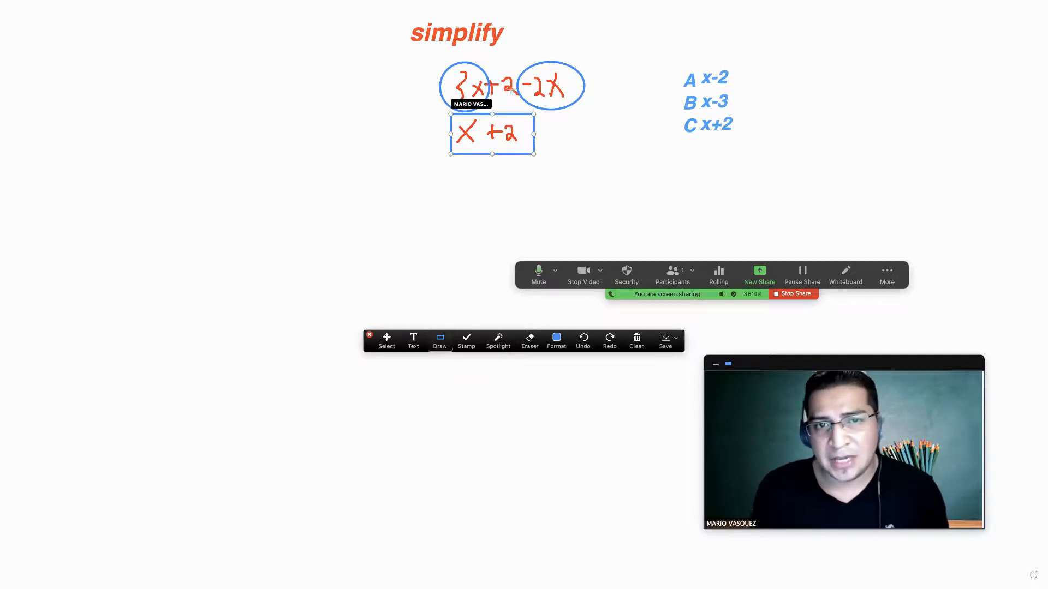
Step: Draw a blue arrow from the +2 term in the expression down to the 2 in the boxed result
click(440, 341)
click(430, 387)
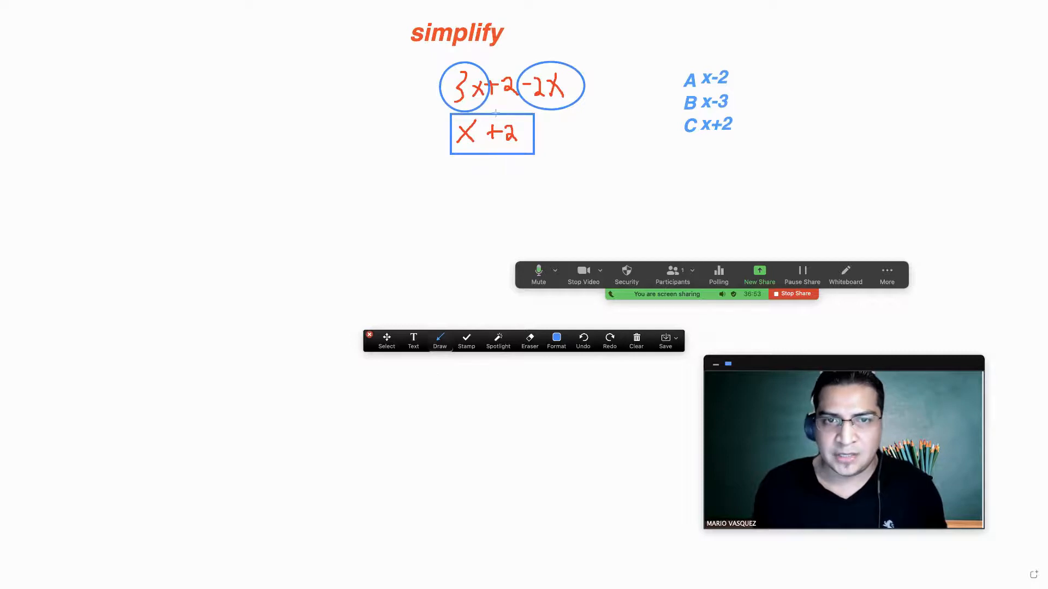
drag(507, 90, 509, 116)
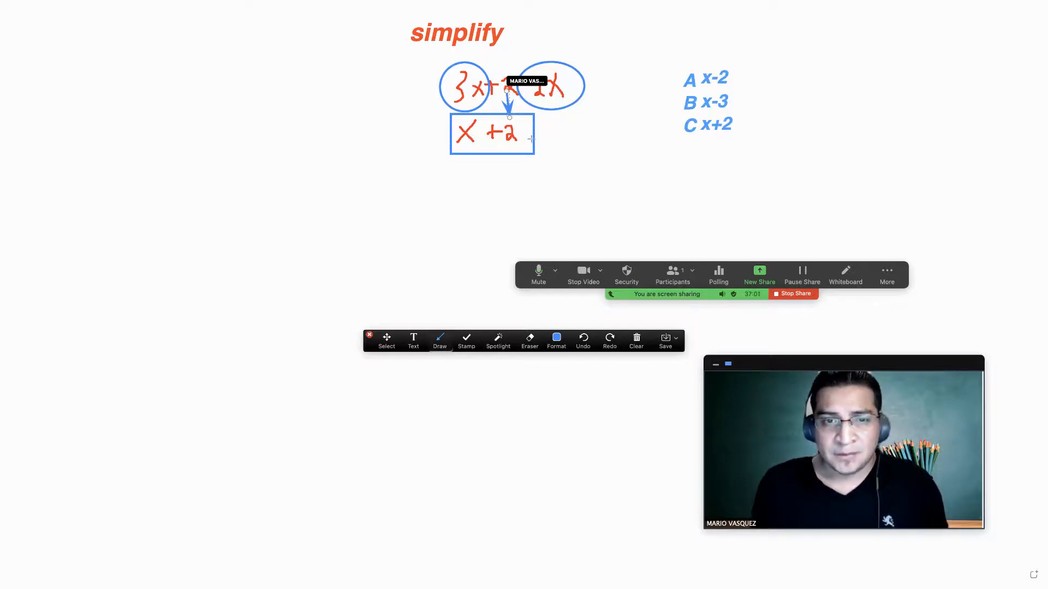
Step: Stamp a cross beside each of the wrong answer choices, A (x-2) and B (x-3)
click(413, 340)
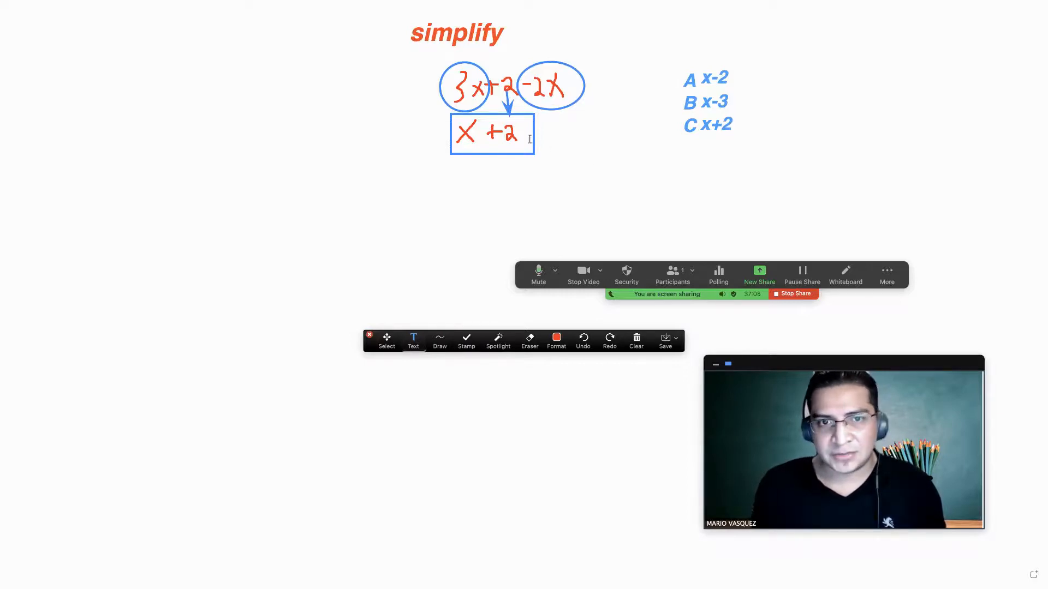
click(466, 343)
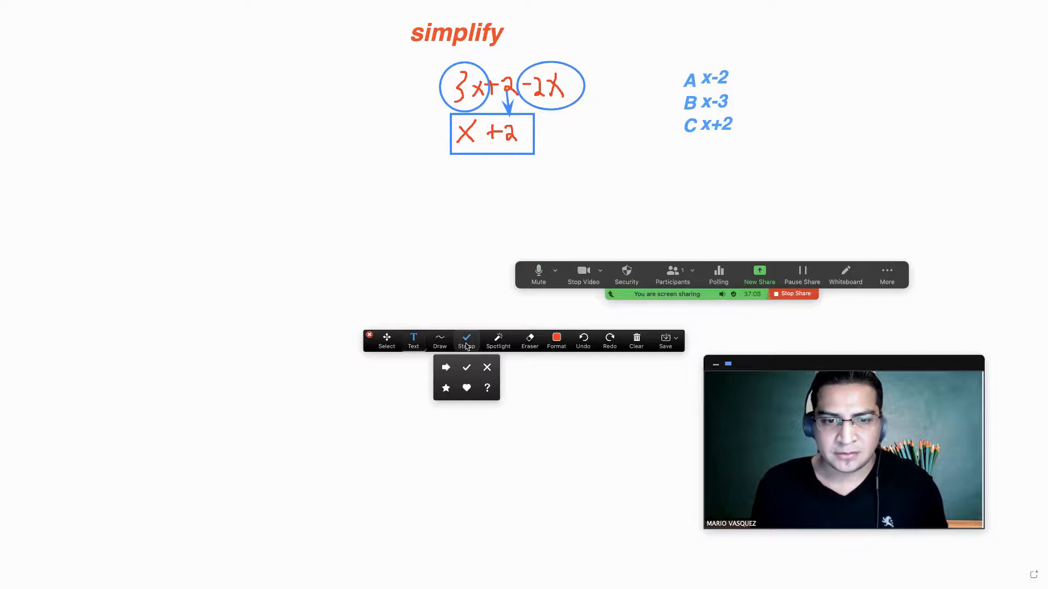
click(486, 368)
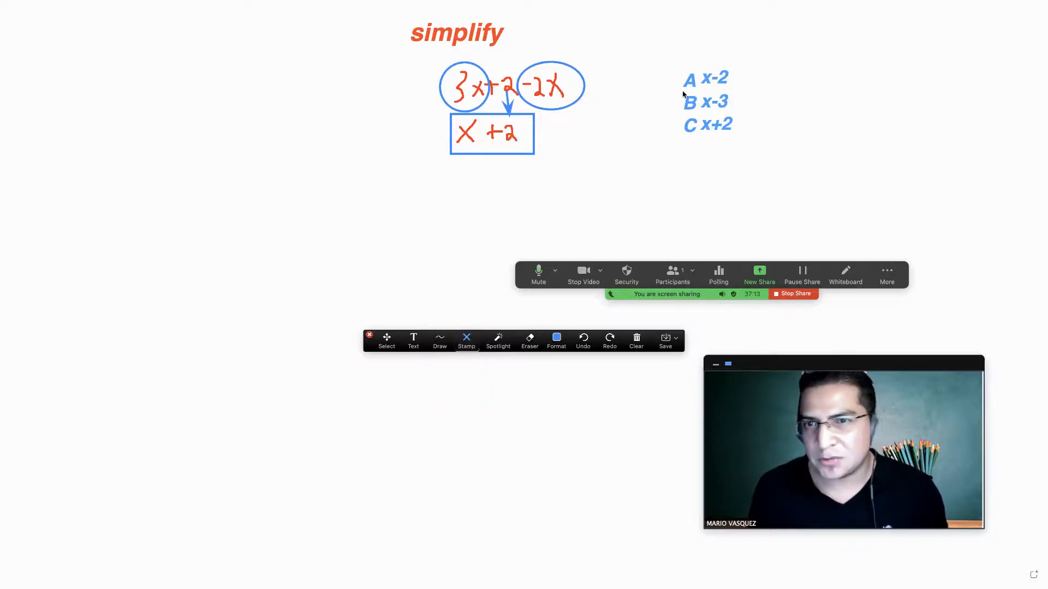
click(677, 80)
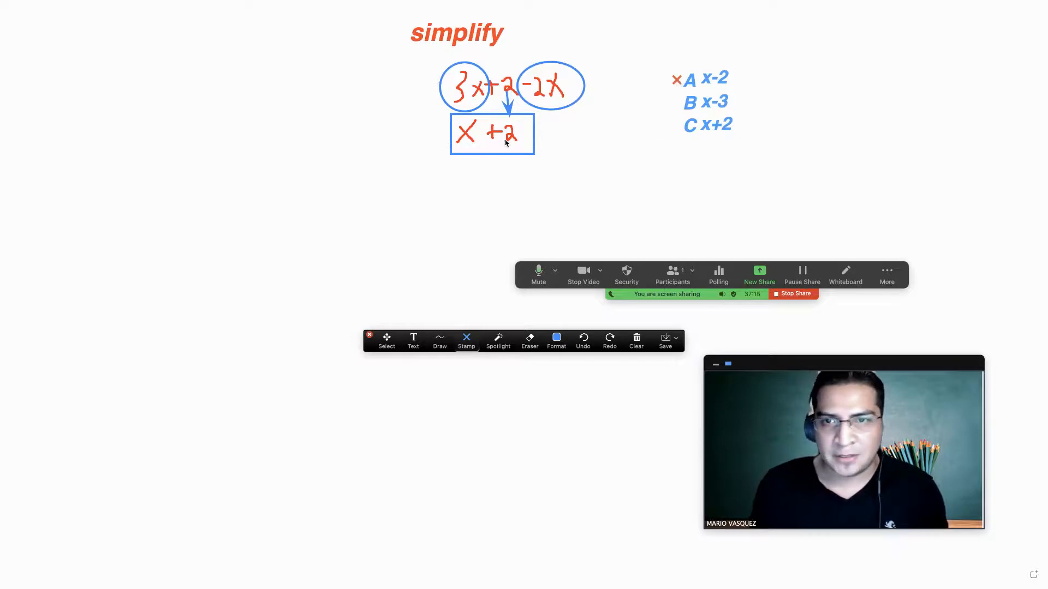
click(677, 99)
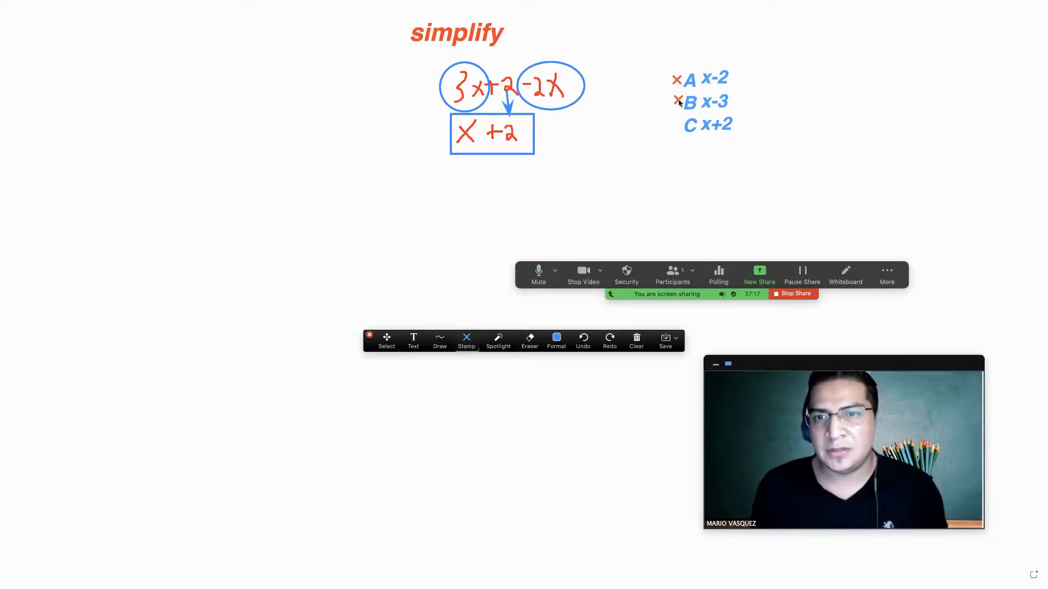
Step: Stamp a check mark beside answer choice C (x+2)
click(466, 346)
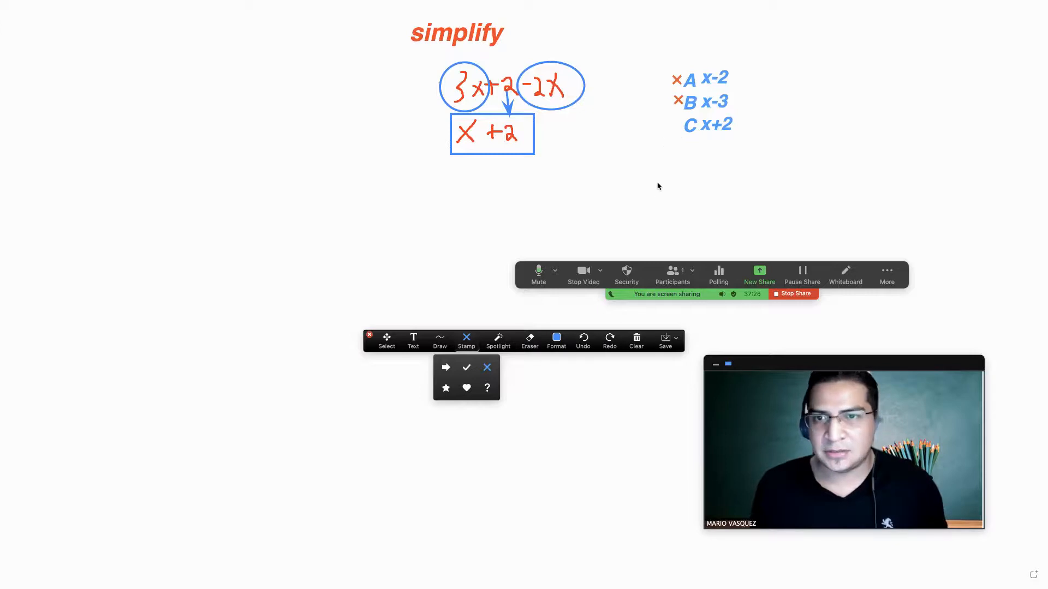
click(467, 367)
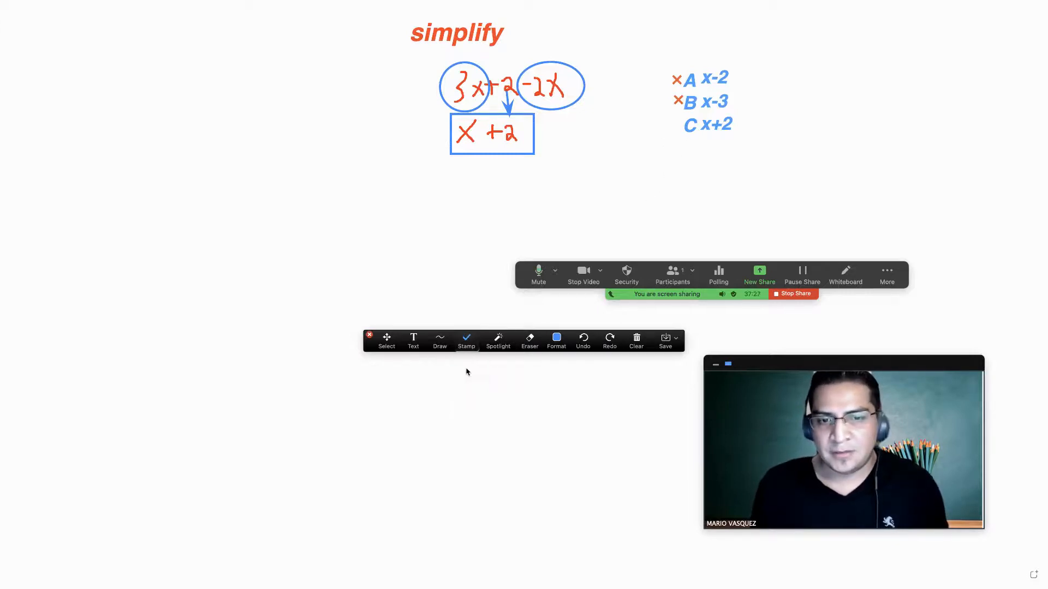
click(677, 127)
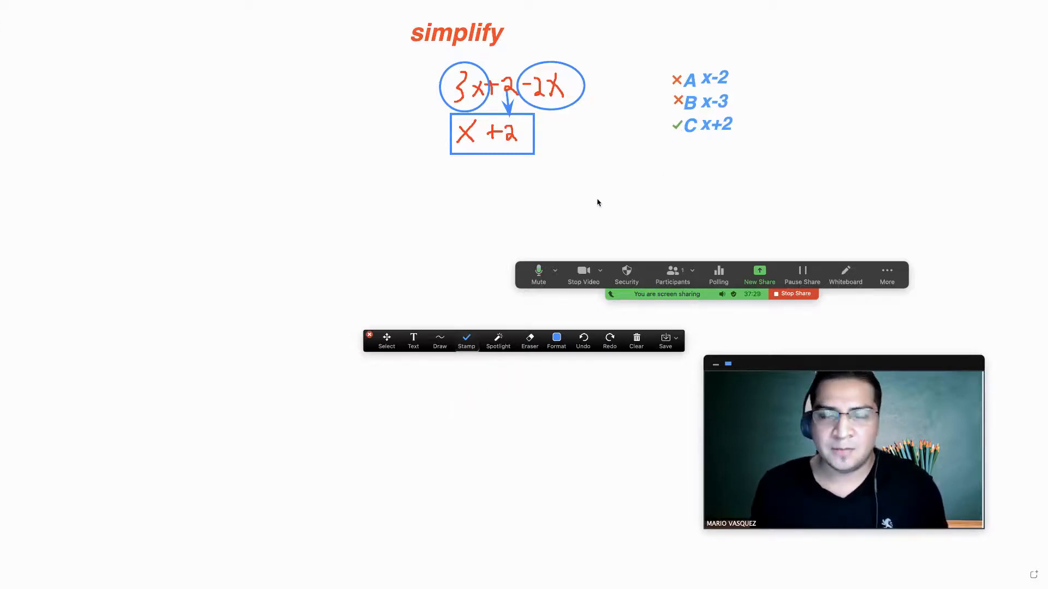
Step: Draw a red rectangle outline around answer choice C and its check mark
click(440, 341)
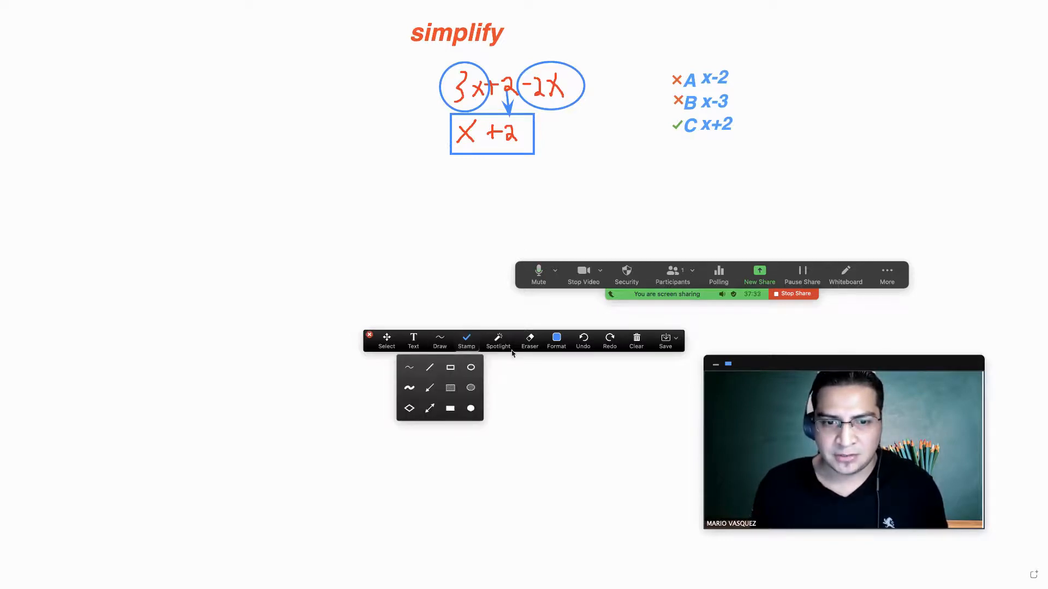
click(556, 341)
click(535, 370)
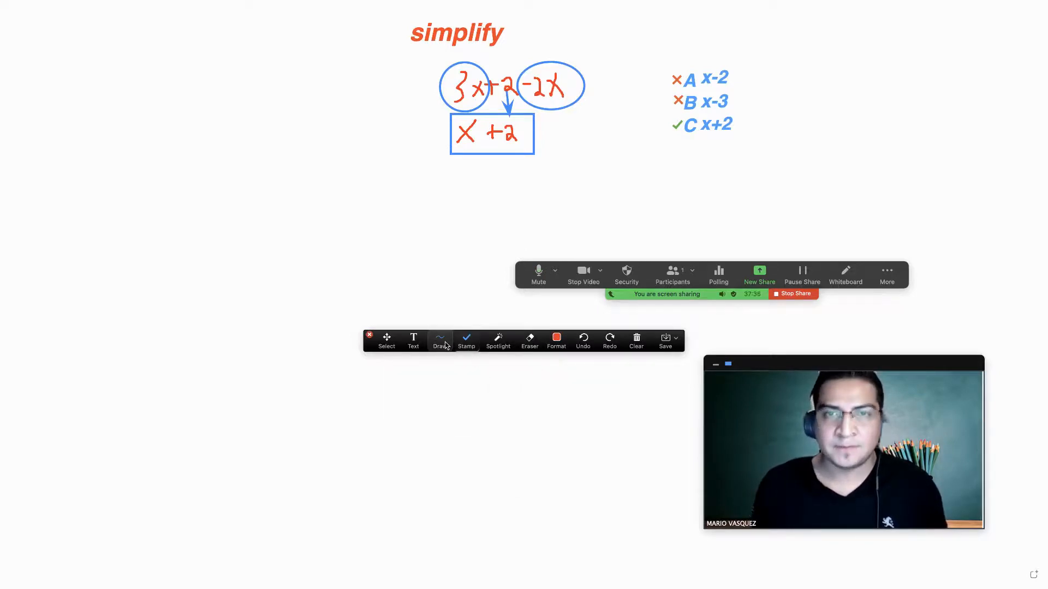
click(445, 345)
click(452, 368)
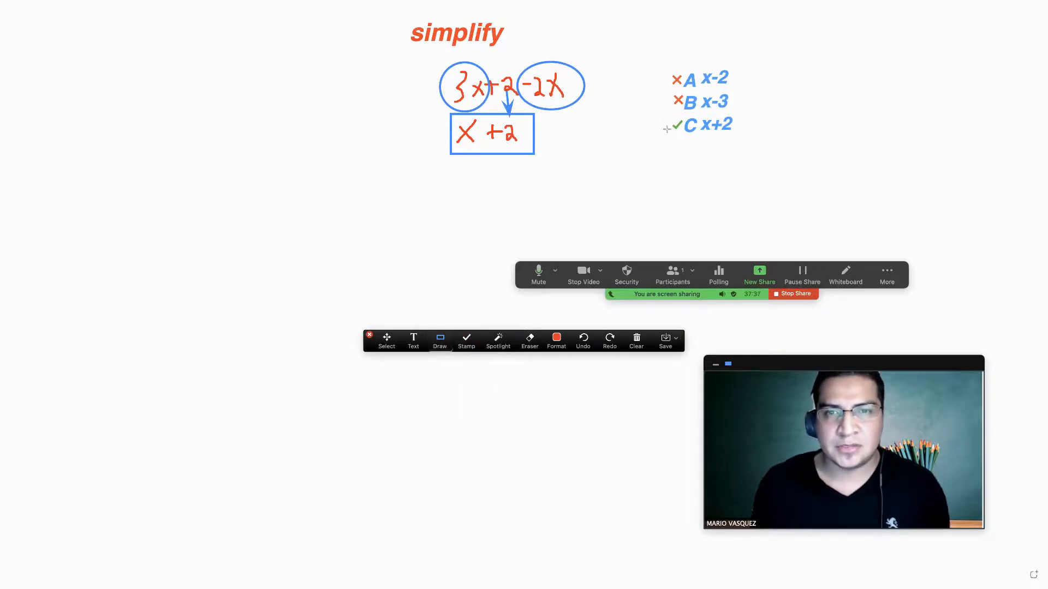
mouse_move(664, 111)
mouse_down()
mouse_move(690, 142)
mouse_move(750, 142)
mouse_up()
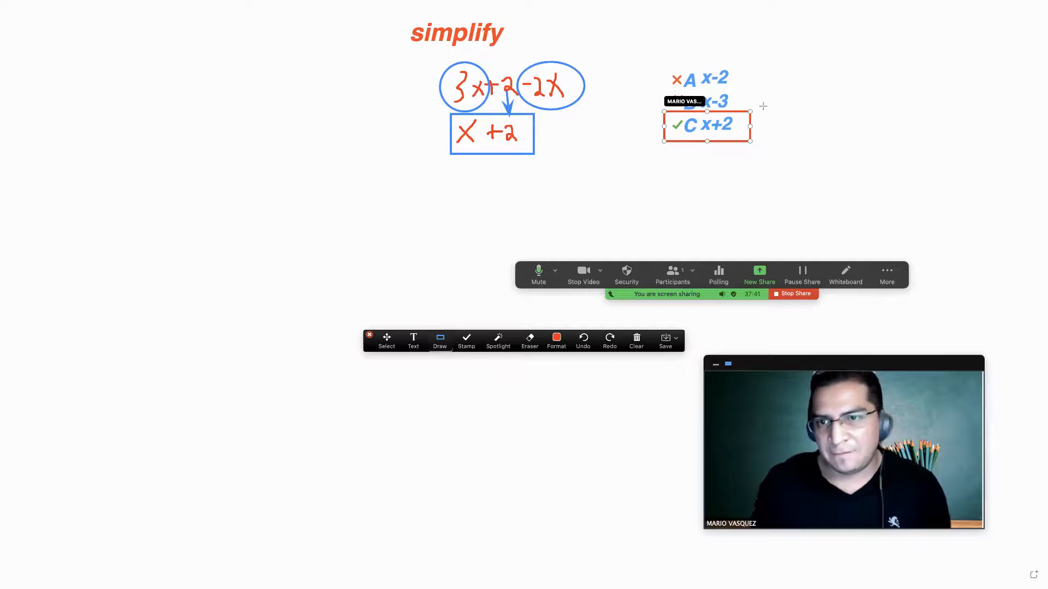
Step: Draw two red arrows from above, one on each side, pointing down to the box around answer choice C
click(440, 343)
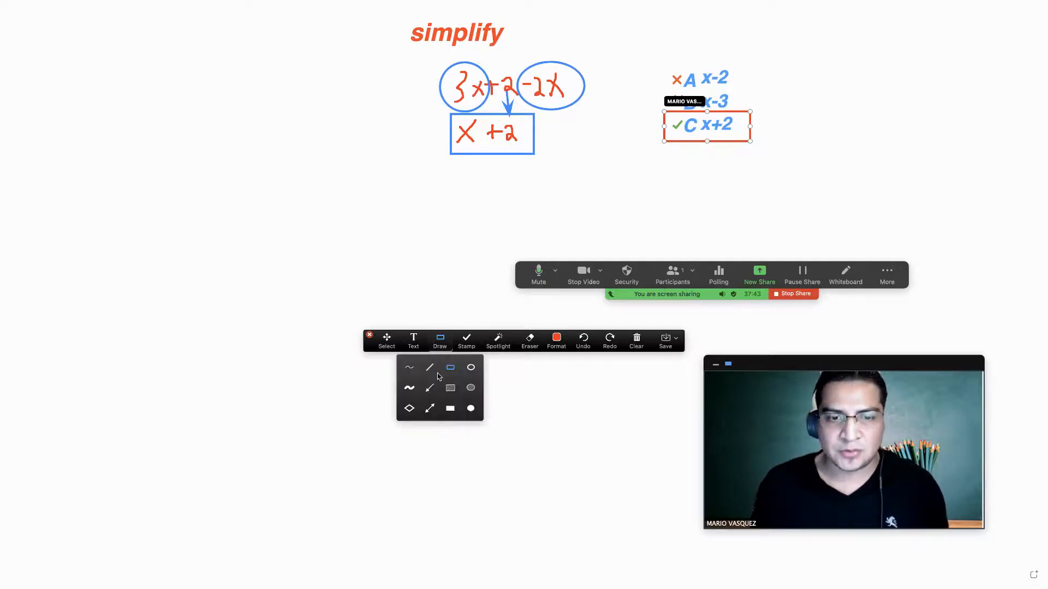
click(430, 388)
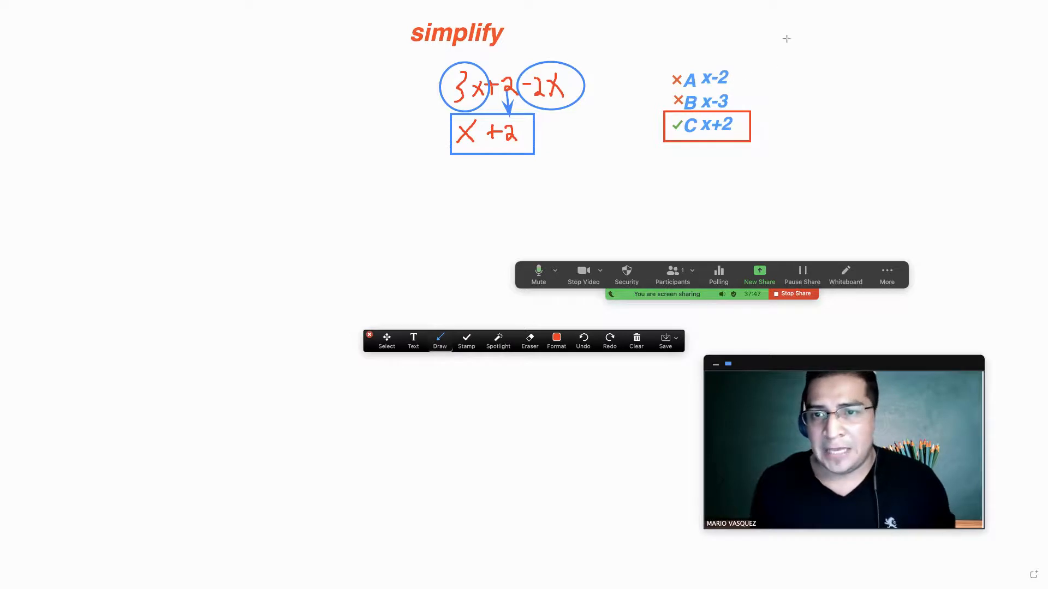
drag(787, 38, 754, 101)
drag(632, 57, 662, 113)
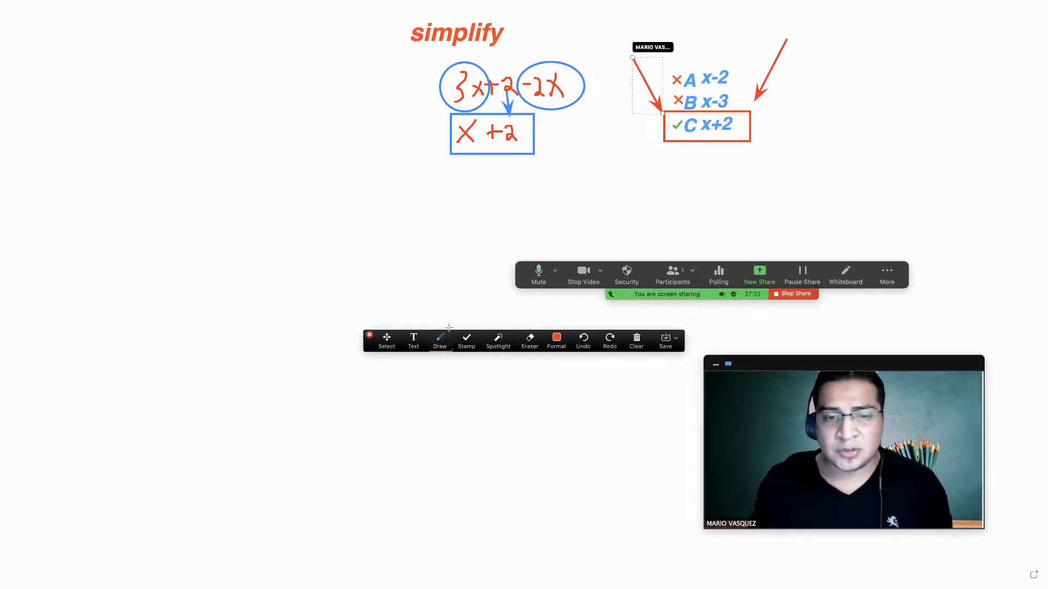
Step: Add the text "hi" below the boxed result x+2
click(413, 341)
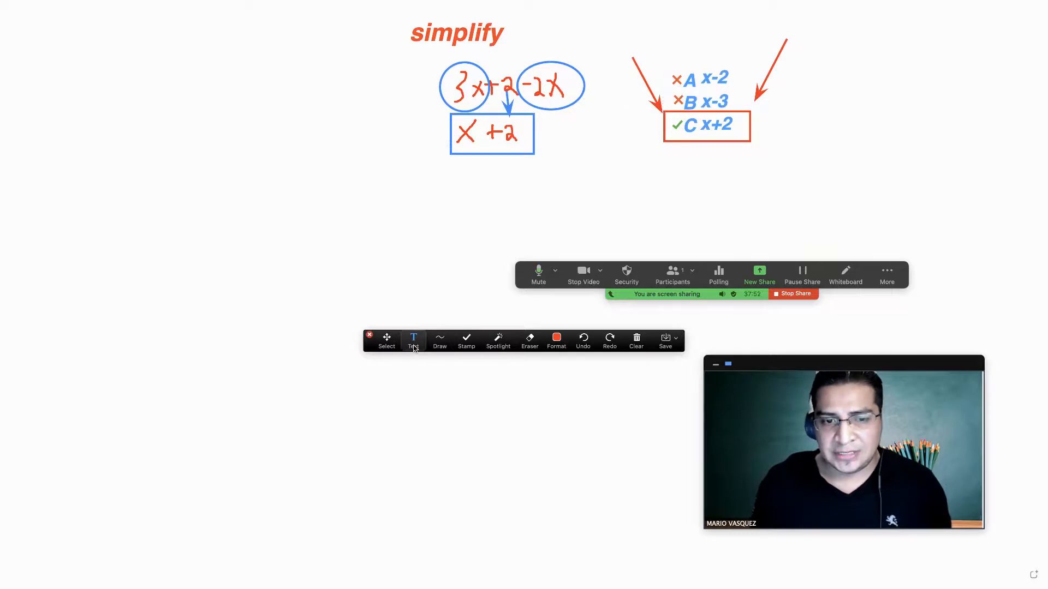
click(442, 203)
text(hi)
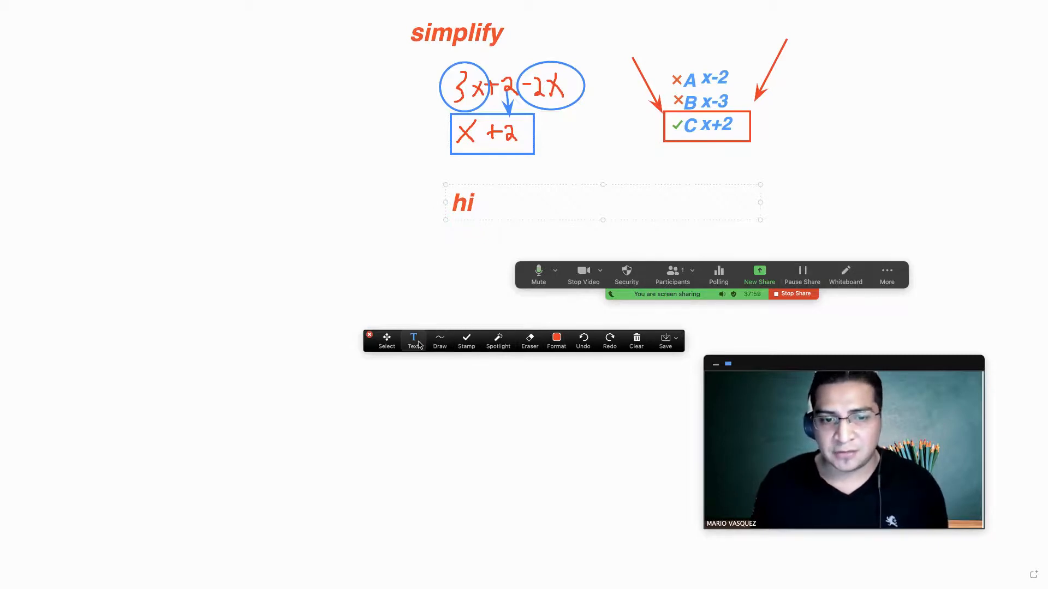
Step: Try the font sizes 12, 24, 36 and 48 in turn on the "hi" text
drag(416, 342, 417, 331)
click(556, 326)
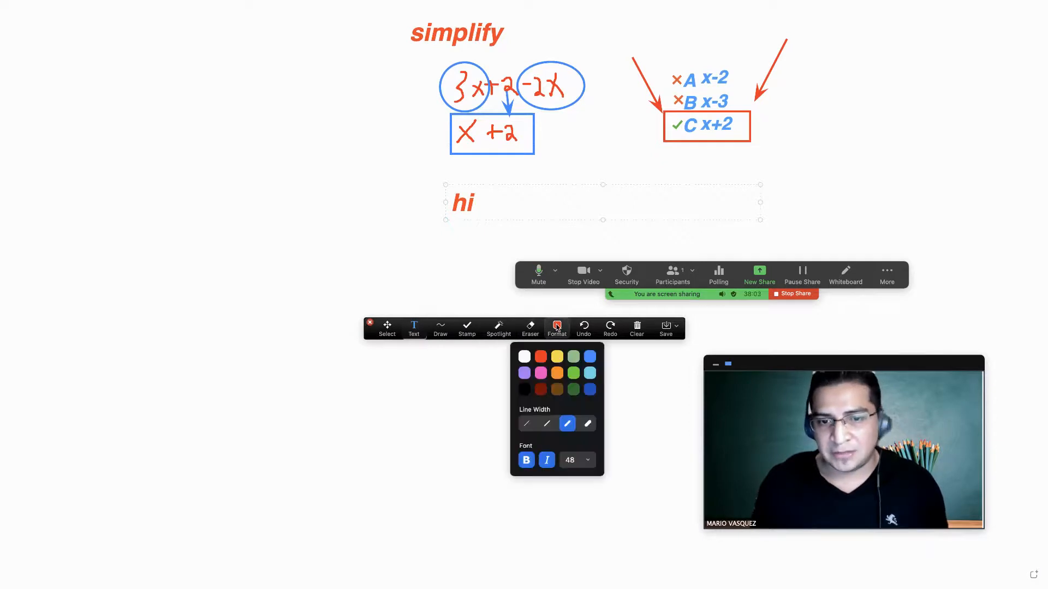
click(583, 460)
click(578, 482)
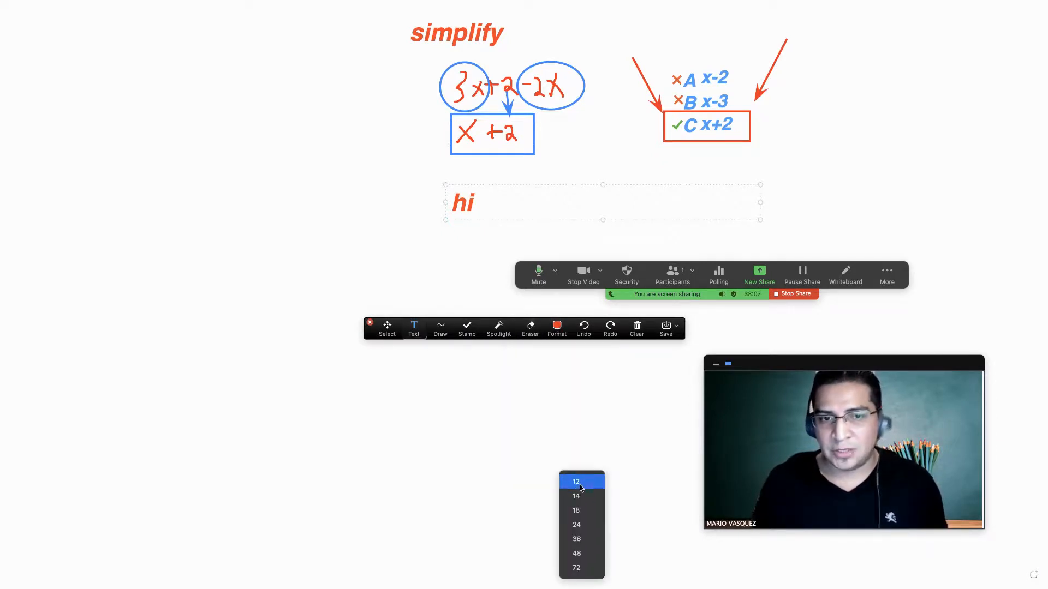
click(557, 328)
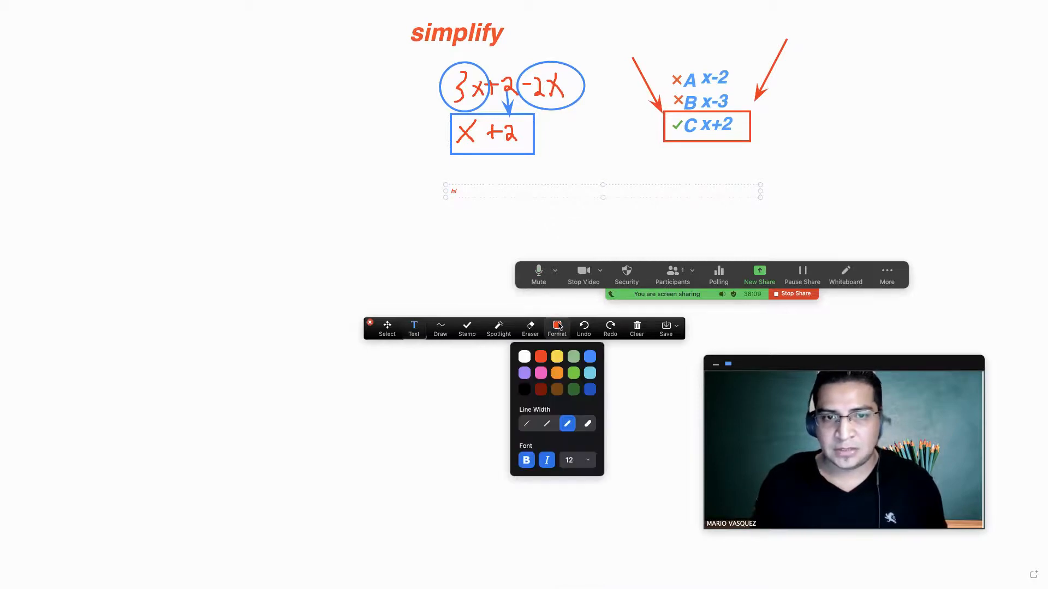
click(580, 459)
click(577, 525)
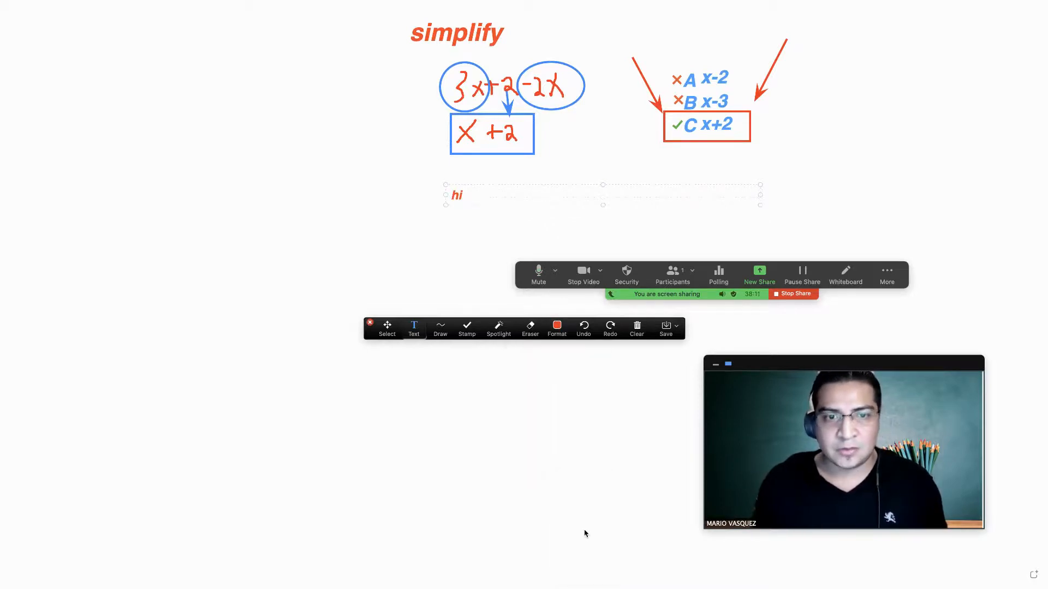
click(557, 327)
click(578, 460)
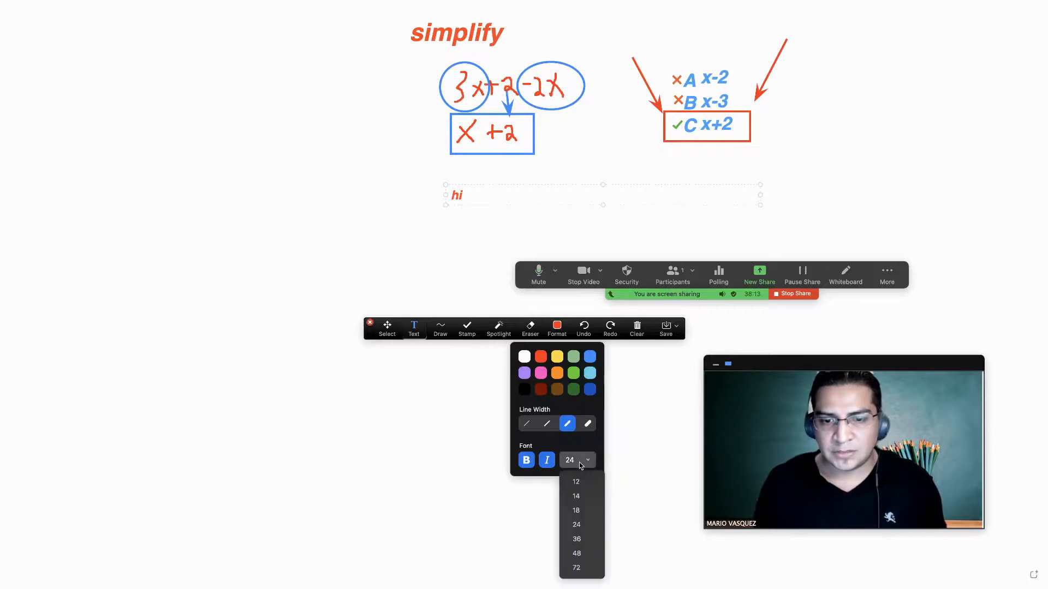
click(578, 538)
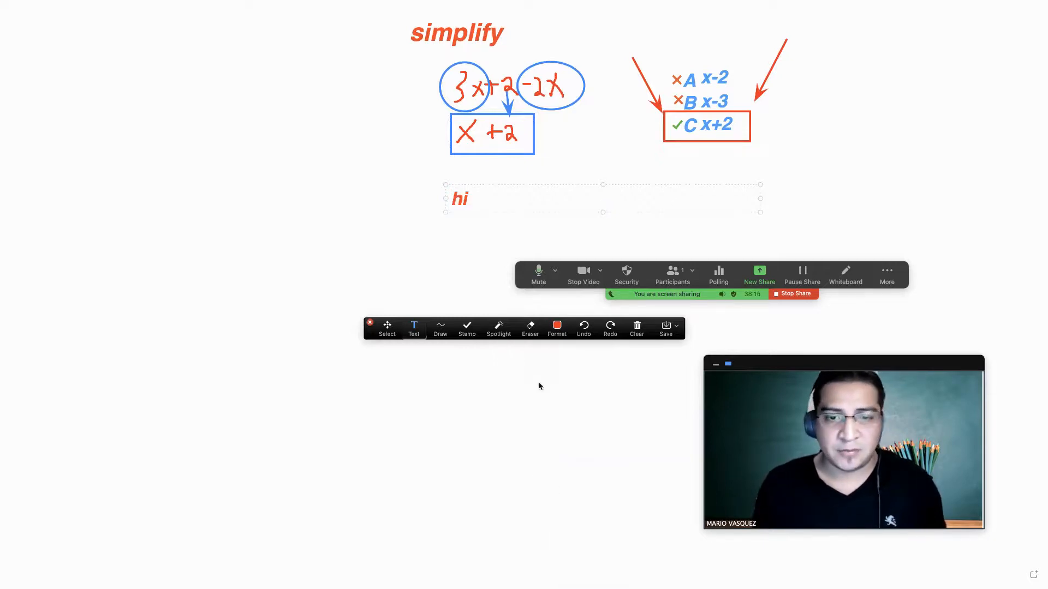
click(557, 327)
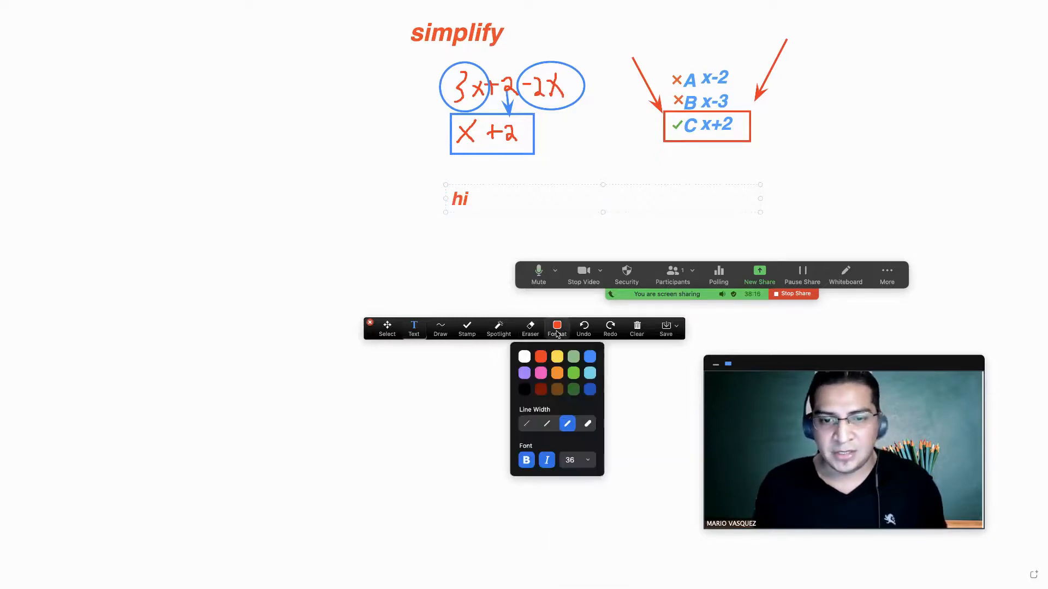
click(581, 462)
click(579, 553)
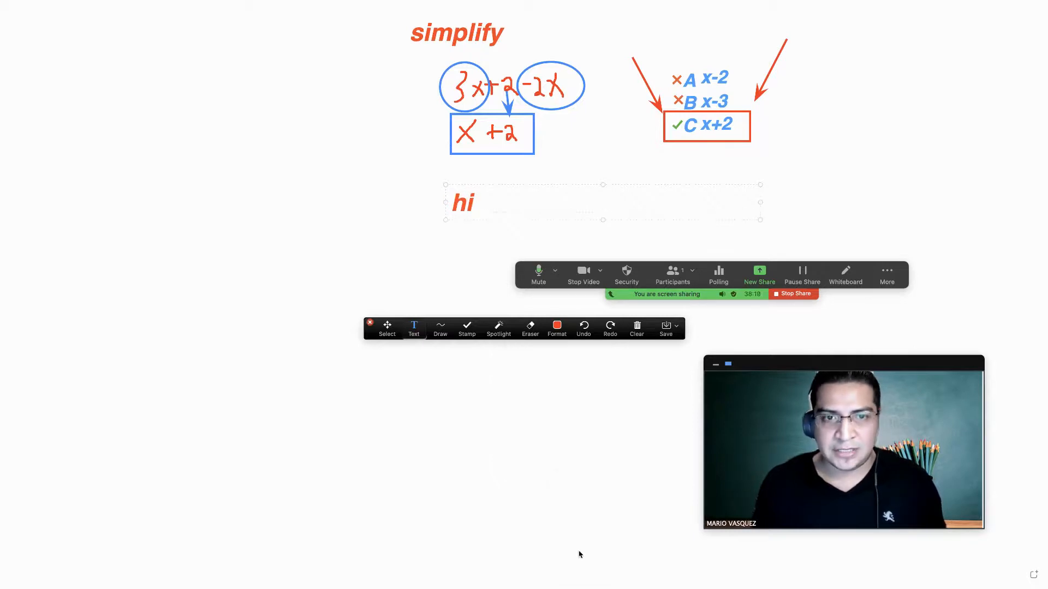
Step: Set the font size of the "hi" text to 36
click(557, 328)
click(580, 463)
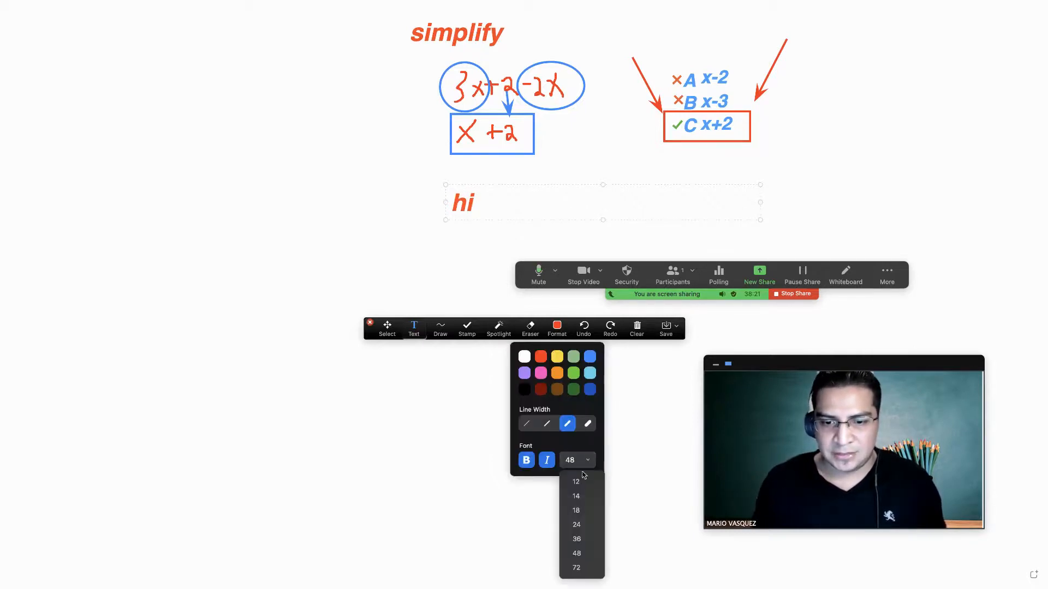
click(582, 525)
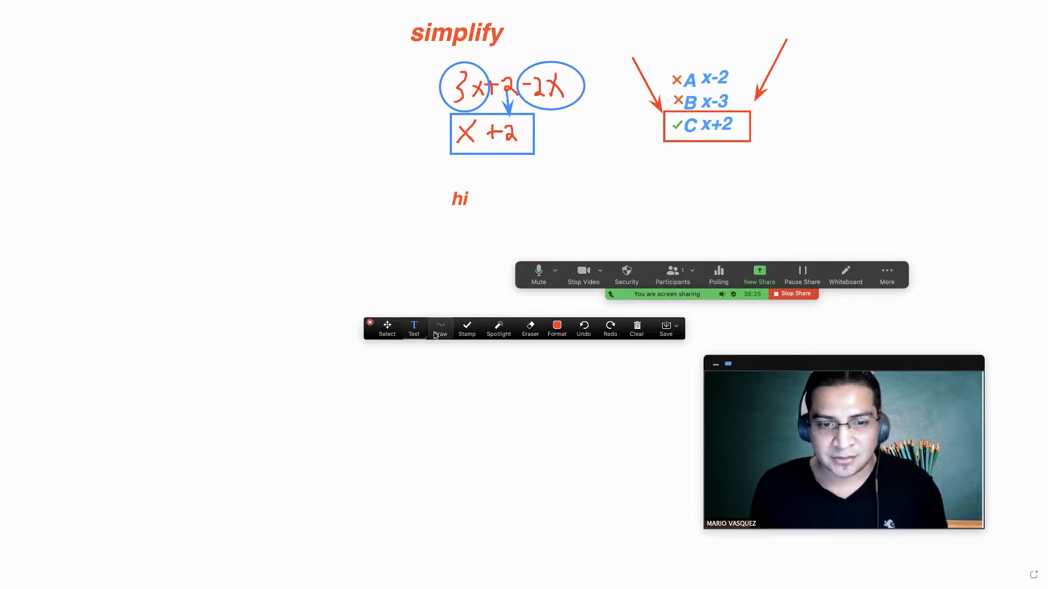
Step: Add the text "x +2x" to the right of "hi", plus a separate text "2" below and to its right
click(585, 186)
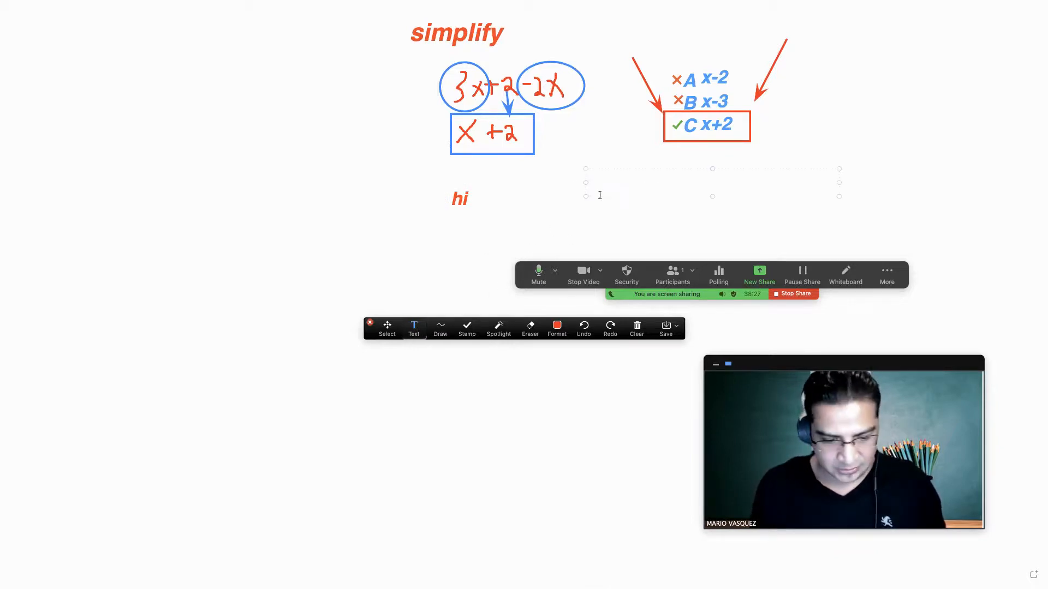
text(x)
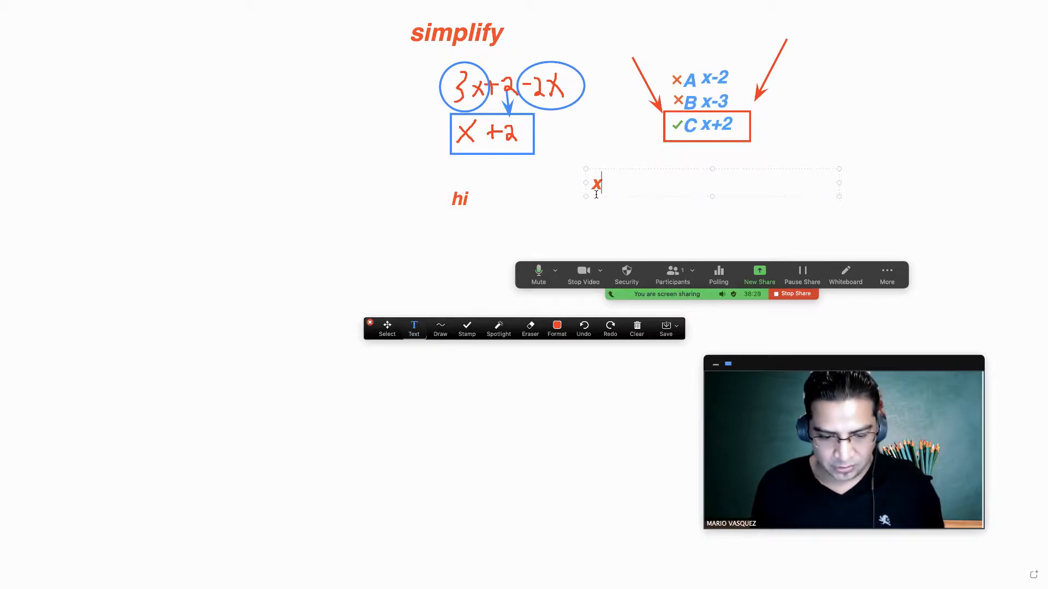
text( +2x)
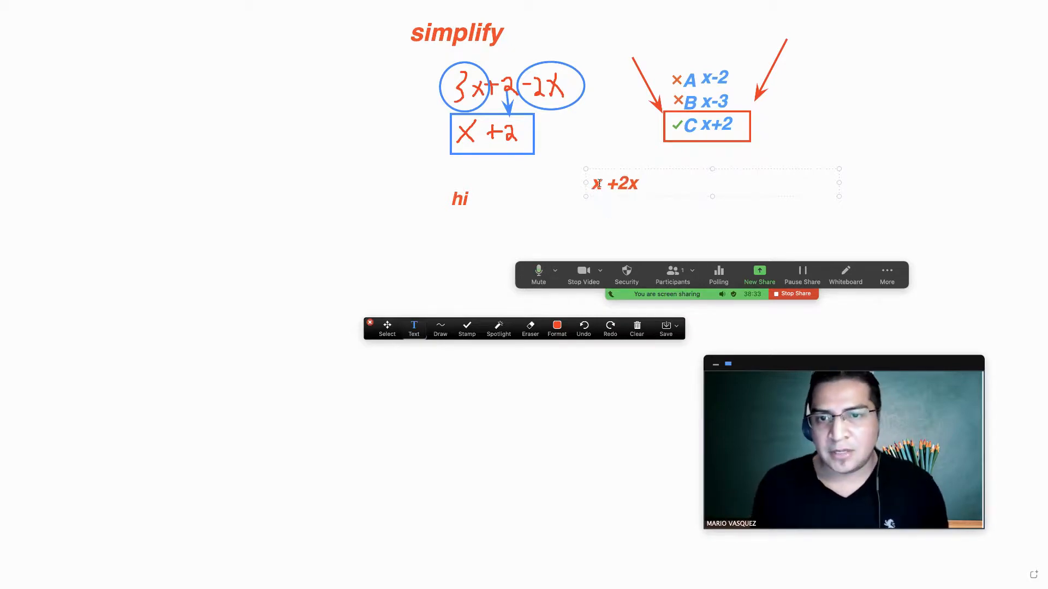
click(596, 222)
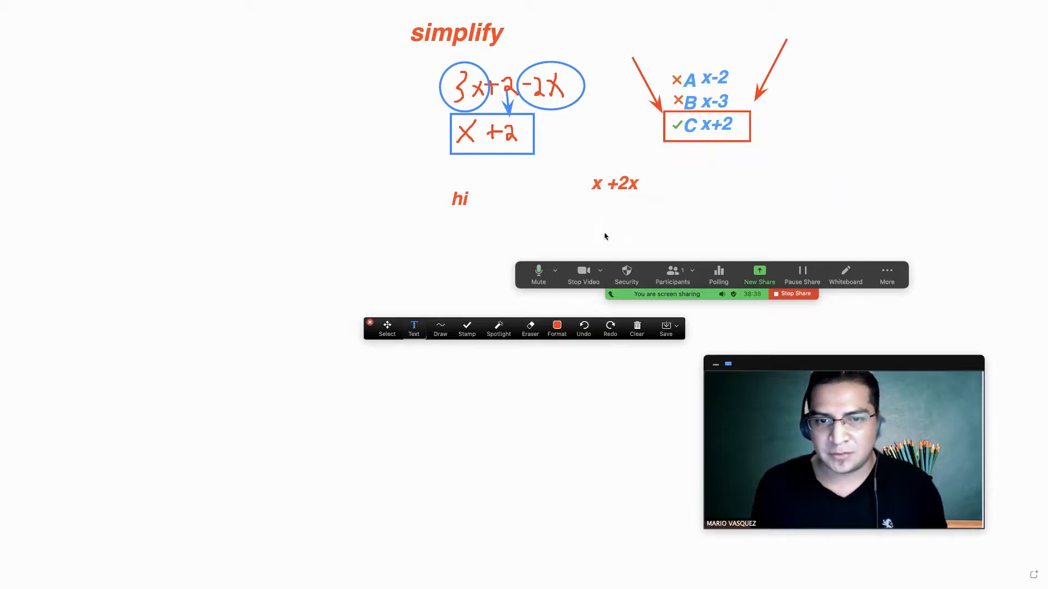
click(660, 221)
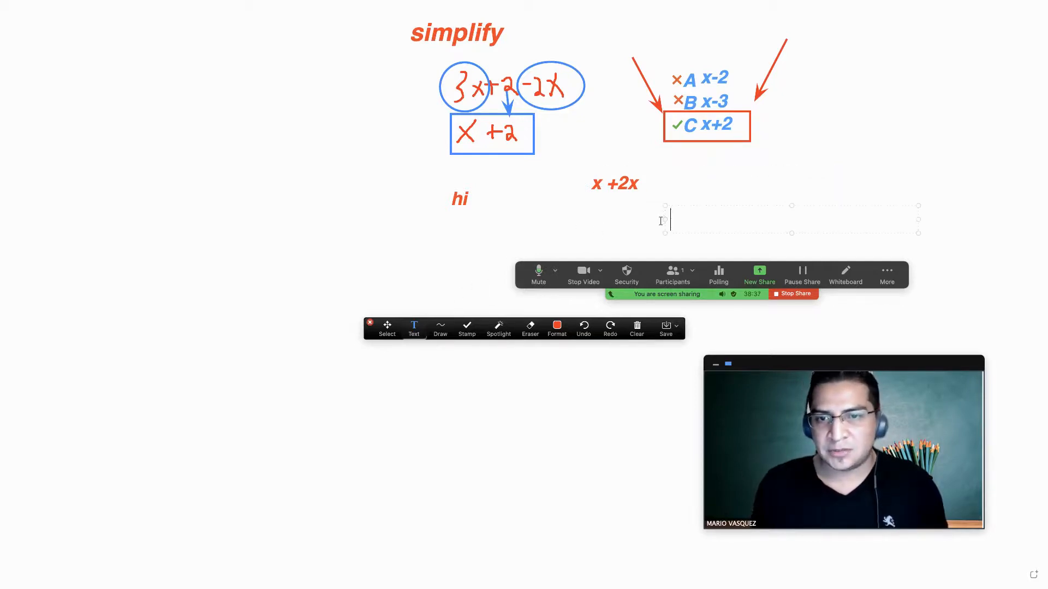
text(2)
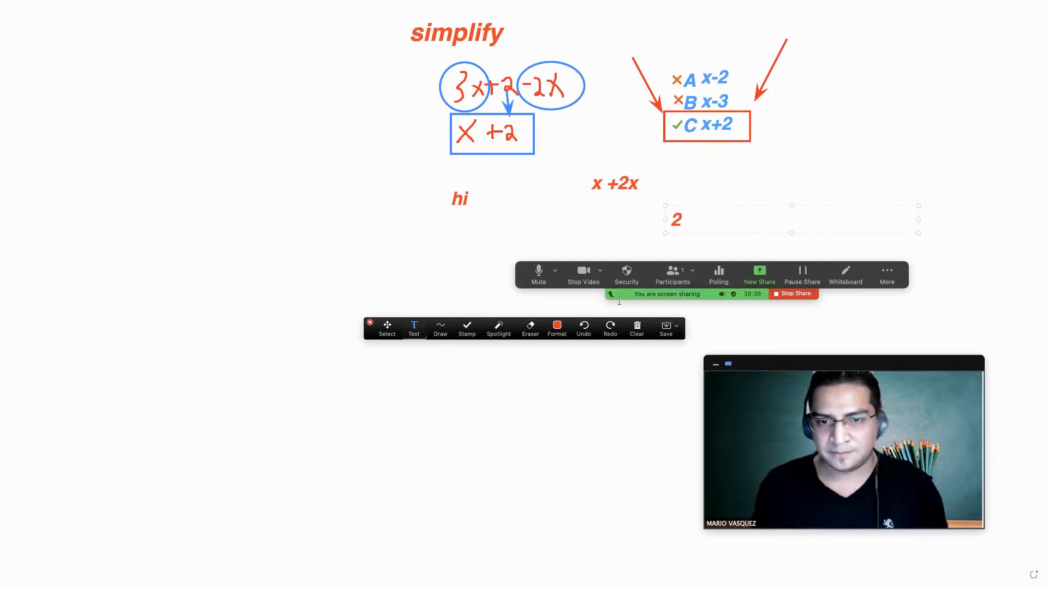
Step: Try the font sizes 14 and 18 on the separate "2" text
click(556, 327)
click(576, 460)
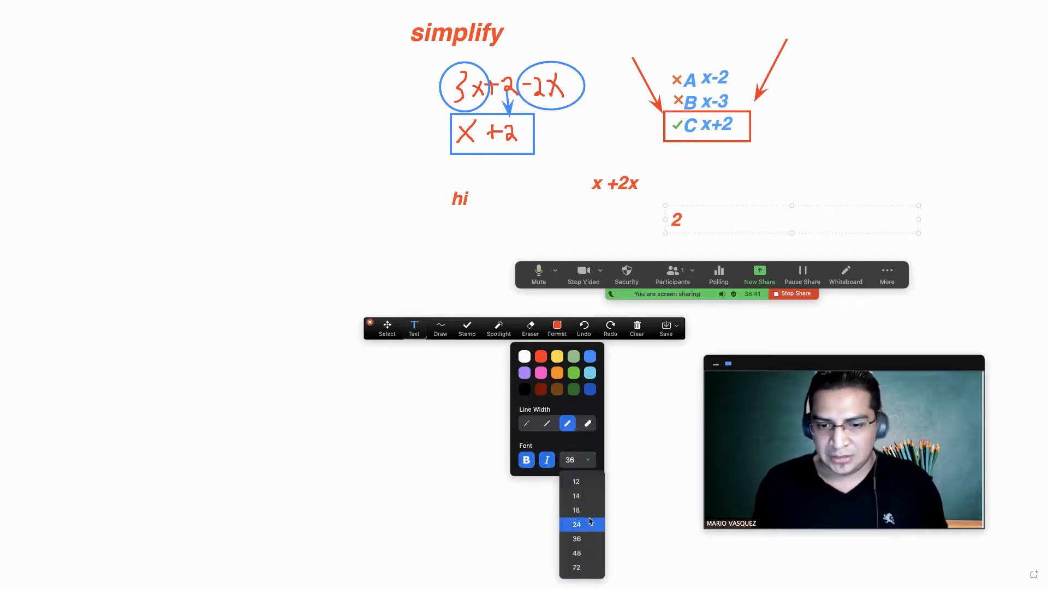
click(576, 496)
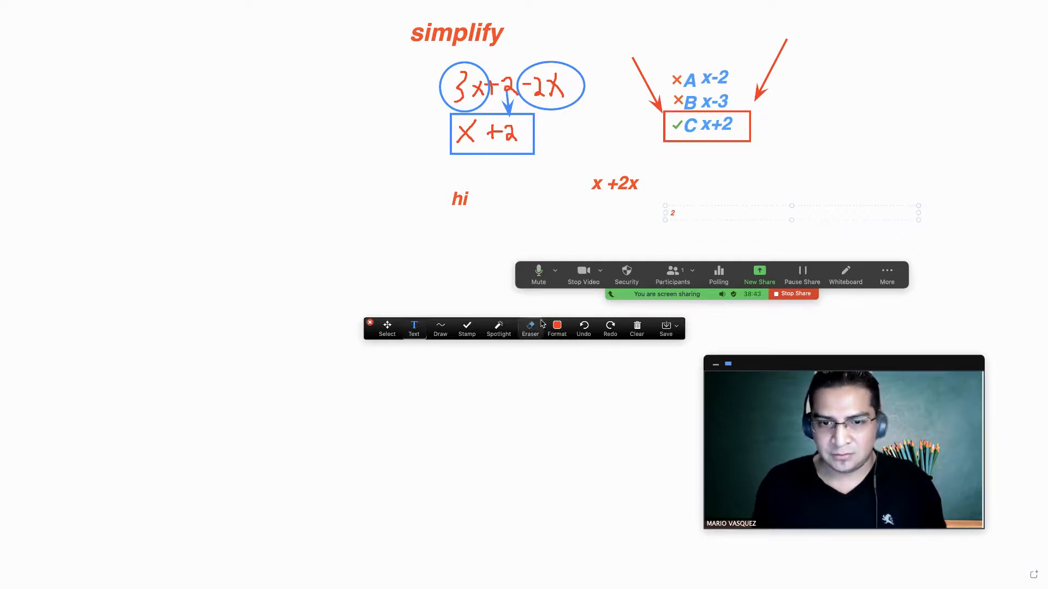
click(556, 328)
click(582, 460)
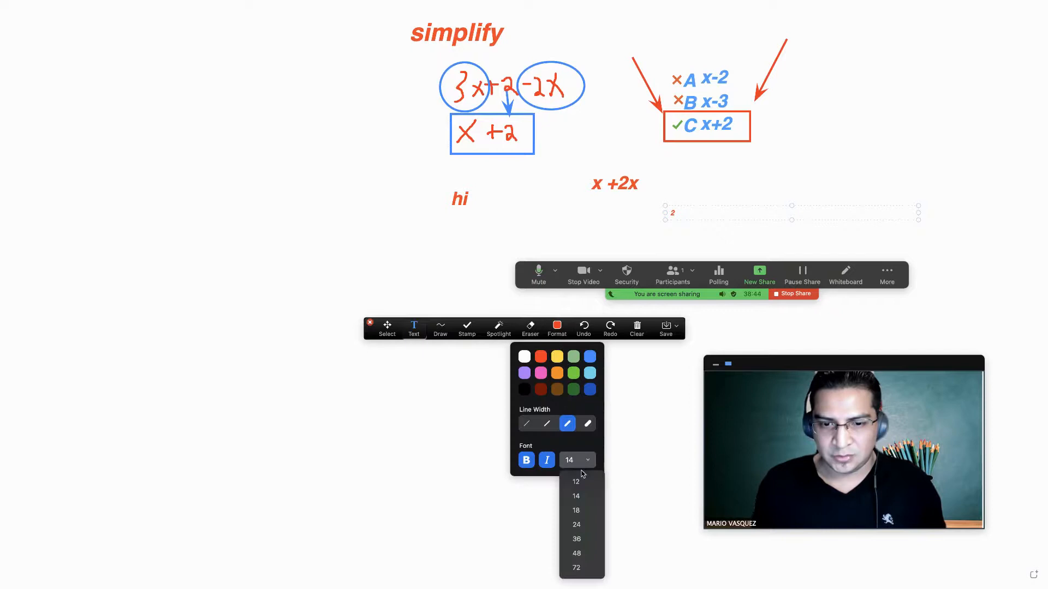
click(584, 516)
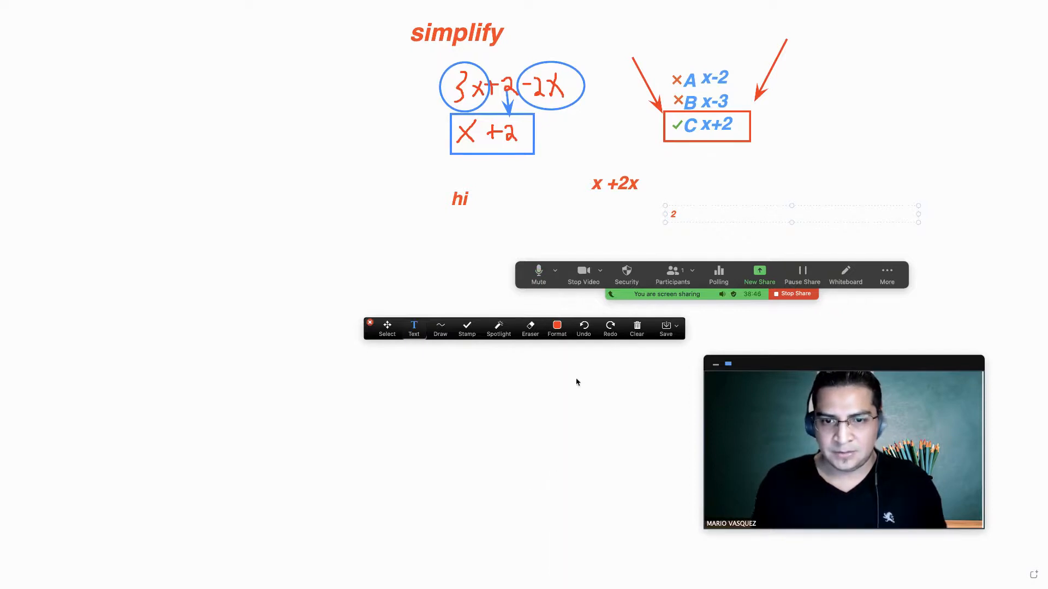
Step: Set the font size of the separate "2" to 24 and narrow its text box around the digit
click(557, 327)
click(582, 461)
click(580, 524)
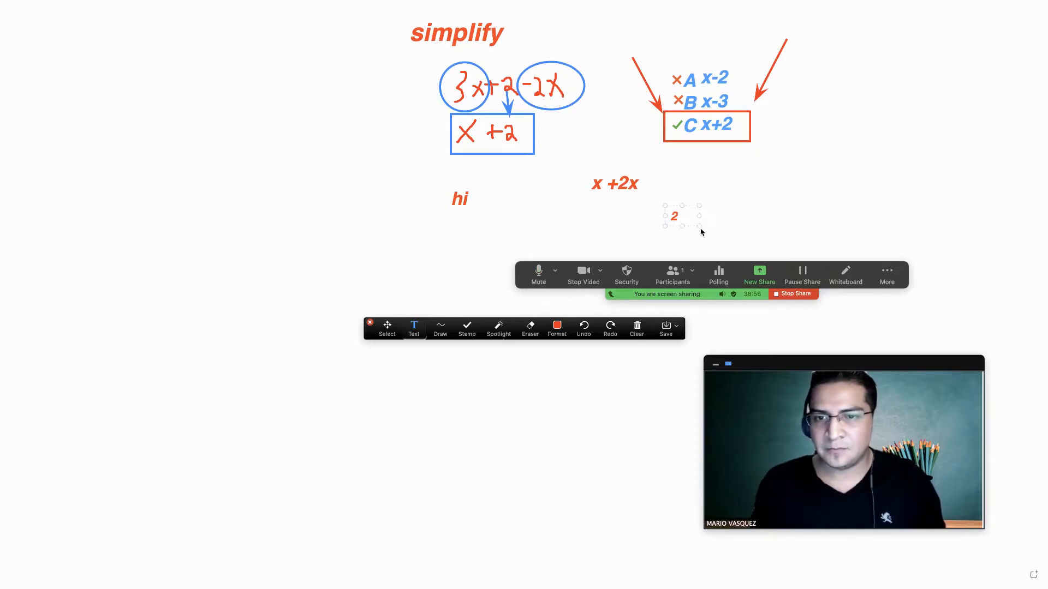
drag(700, 230, 688, 226)
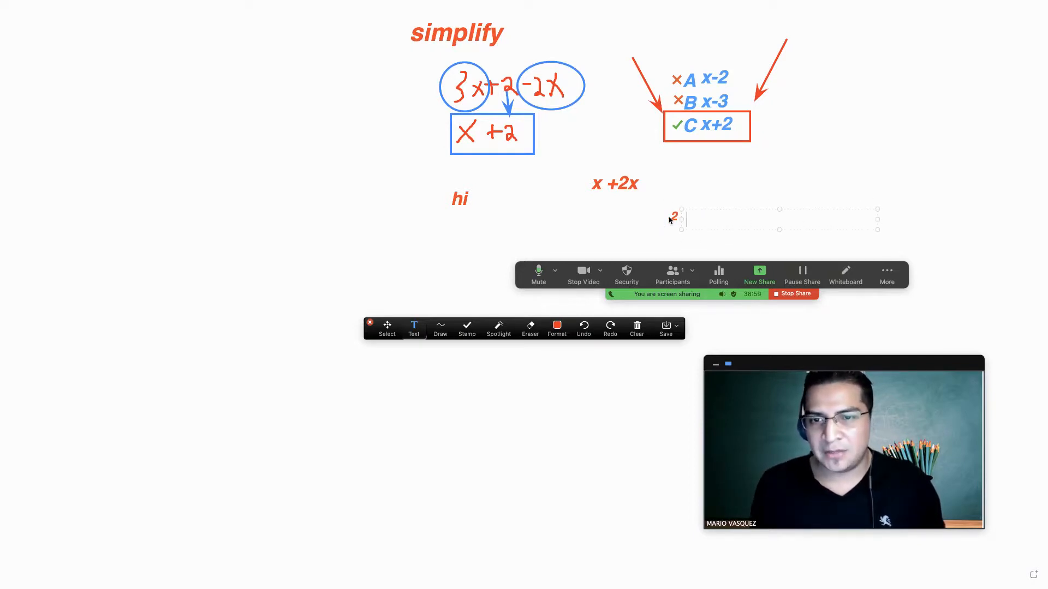
Step: Move the small "2" up beside the first x as an exponent, forming x²+2x
click(387, 327)
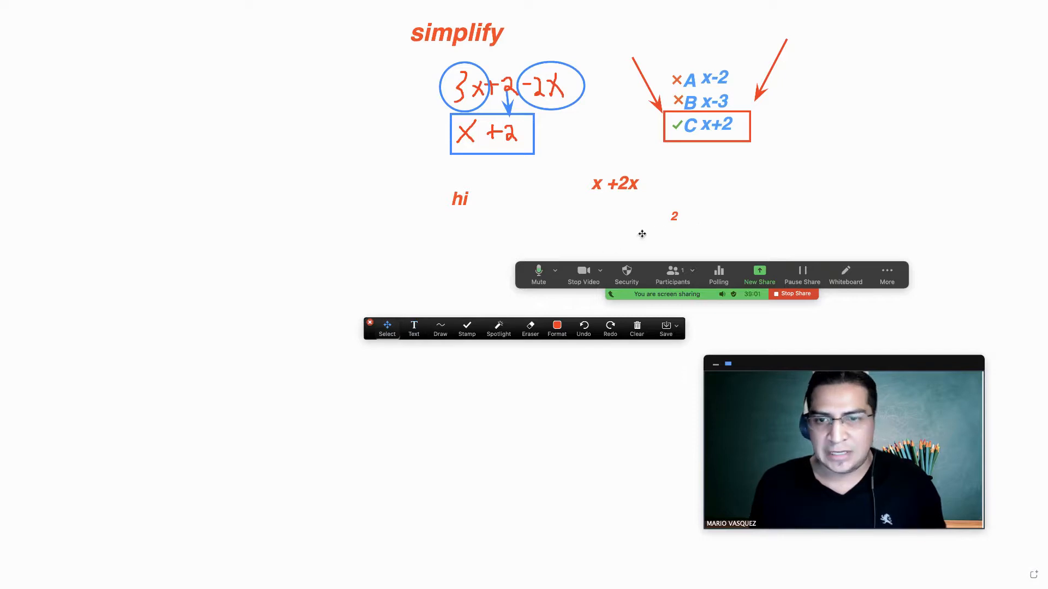
drag(673, 217, 607, 177)
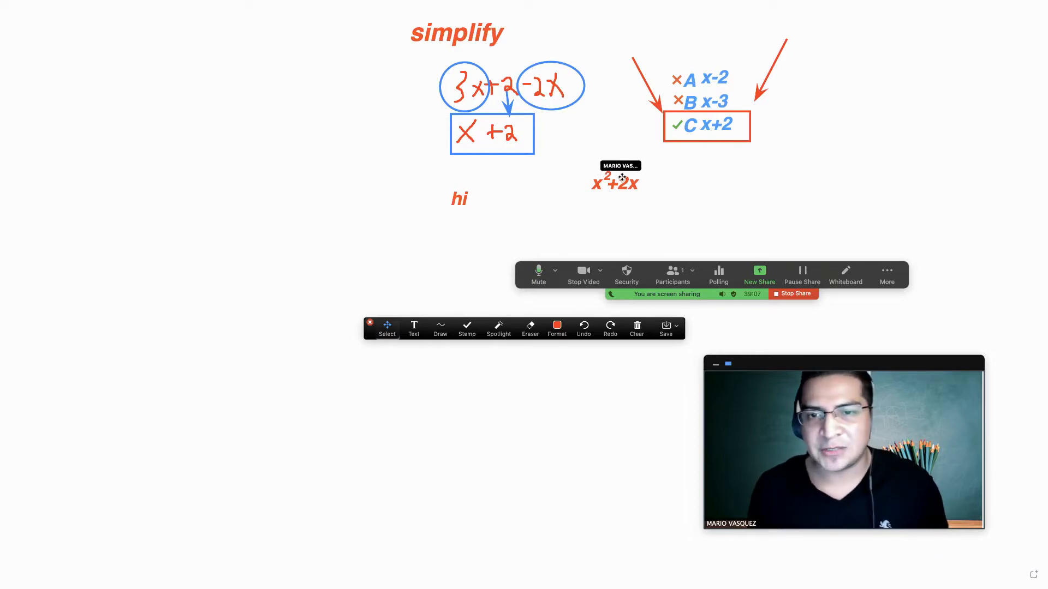
Step: Point at the blank area of the shared screen with the Spotlight laser pointer and return to the Select tool
click(499, 329)
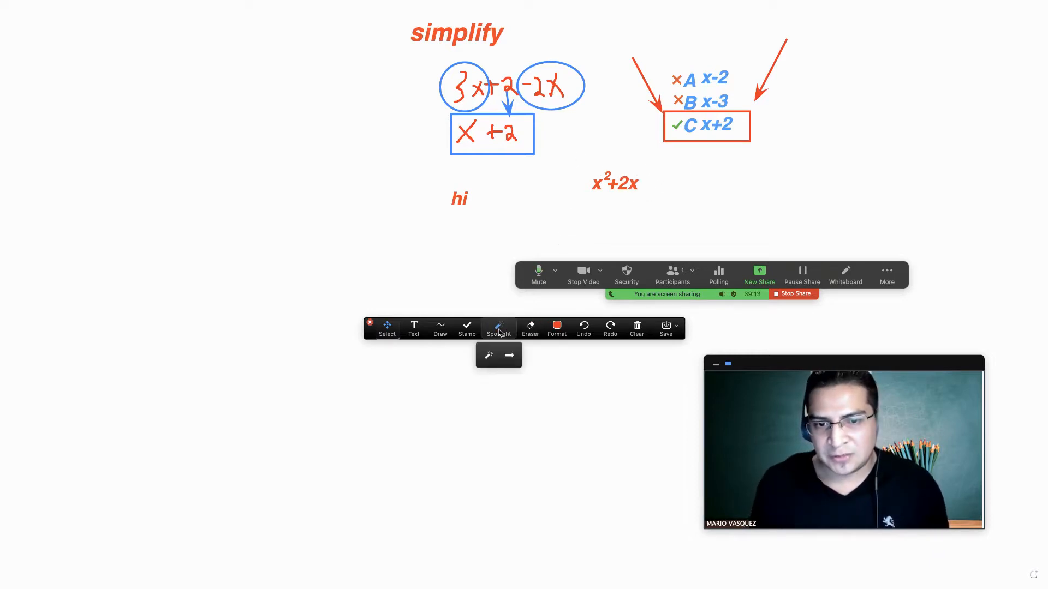
click(488, 361)
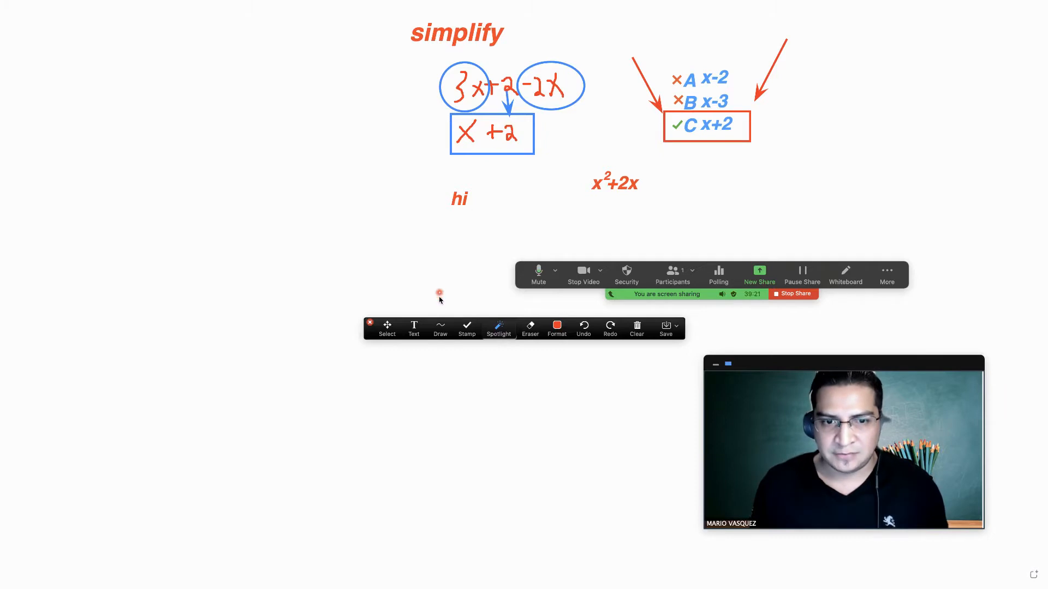
click(389, 329)
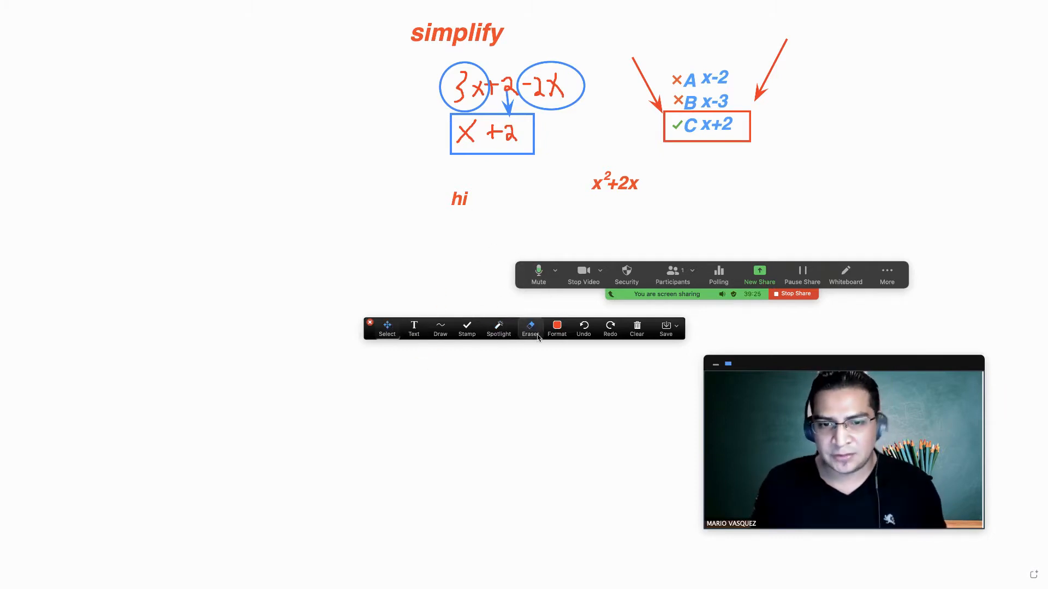
click(553, 325)
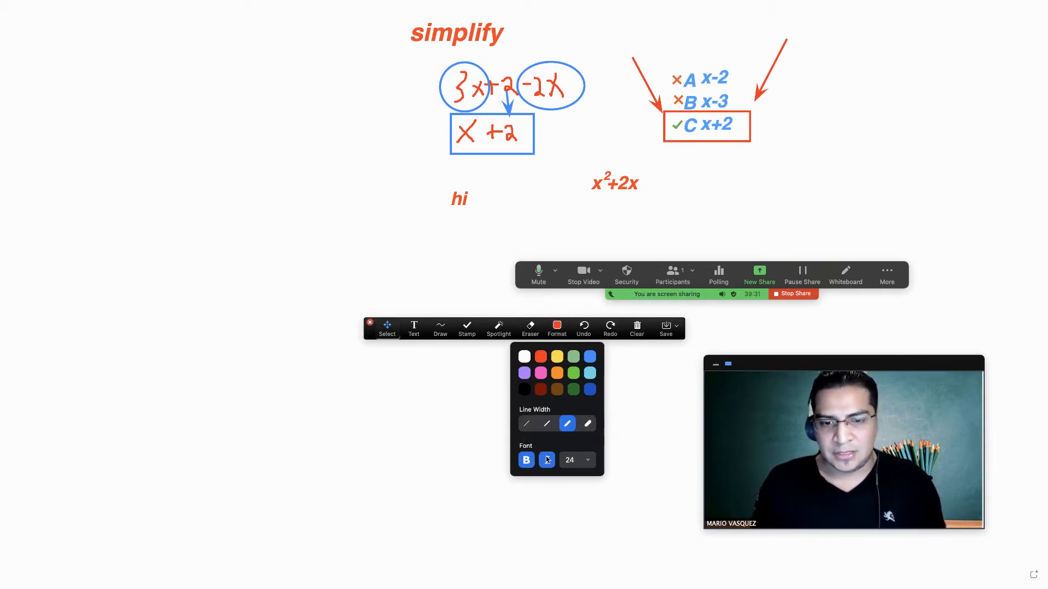
click(577, 462)
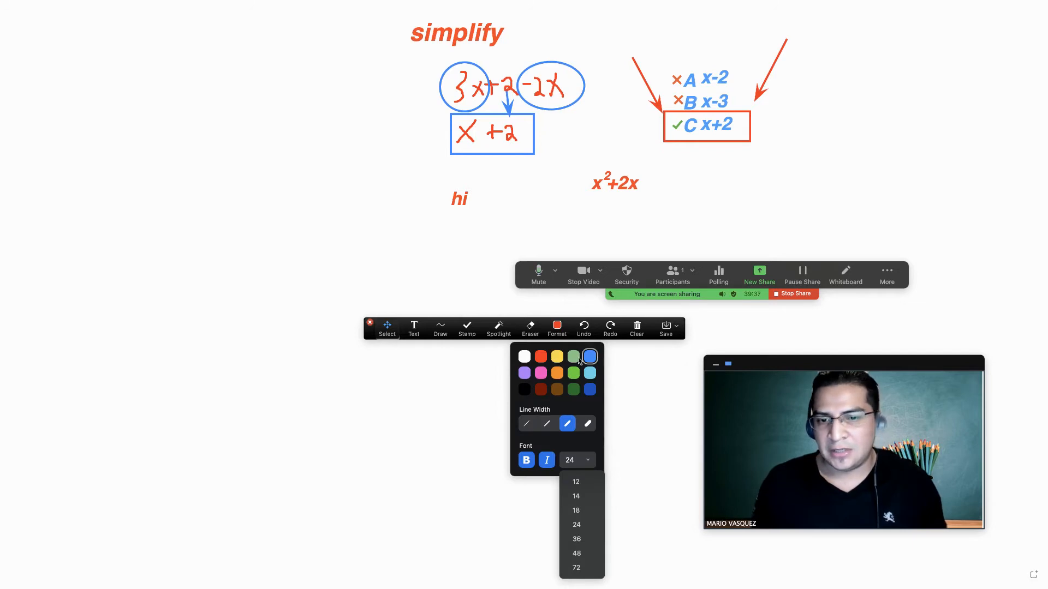
click(632, 374)
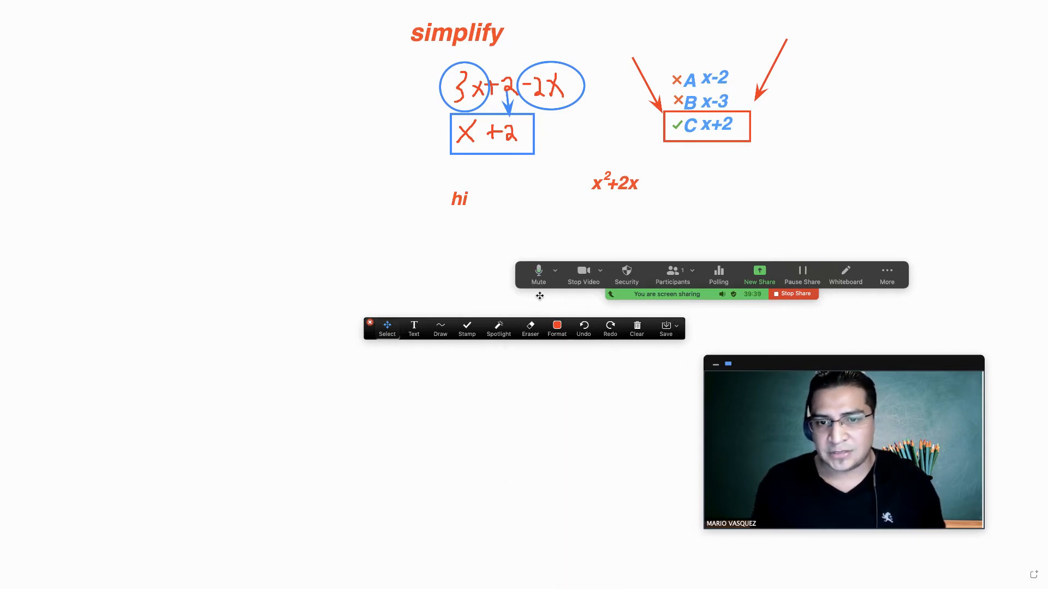
Step: Move the meeting controls farther away from the annotation tools and save the annotated screen as a PNG
mouse_move(539, 296)
mouse_down()
mouse_move(592, 301)
mouse_move(547, 234)
mouse_move(548, 246)
mouse_up()
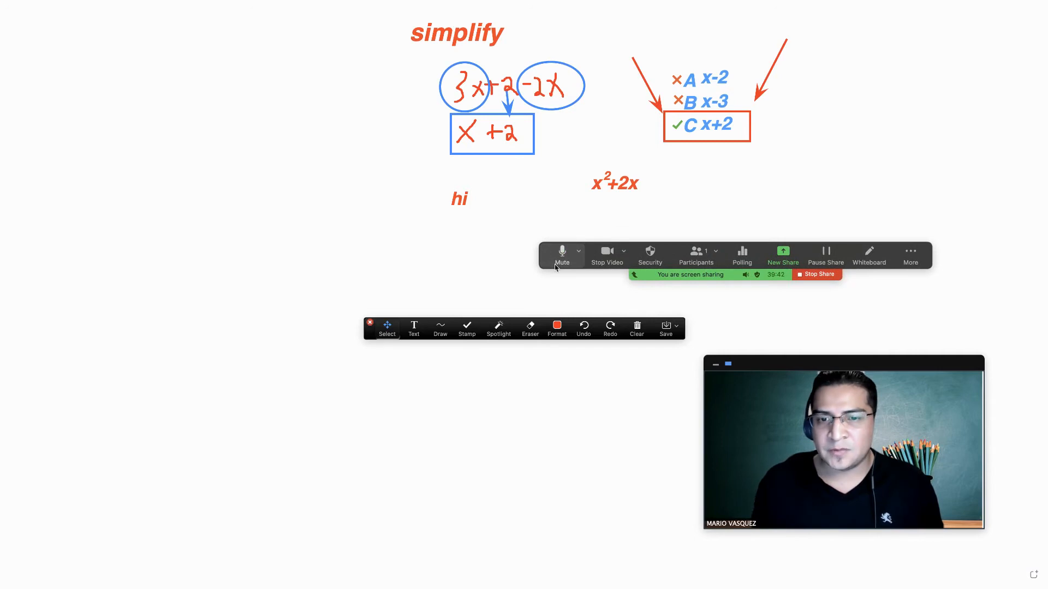
click(664, 332)
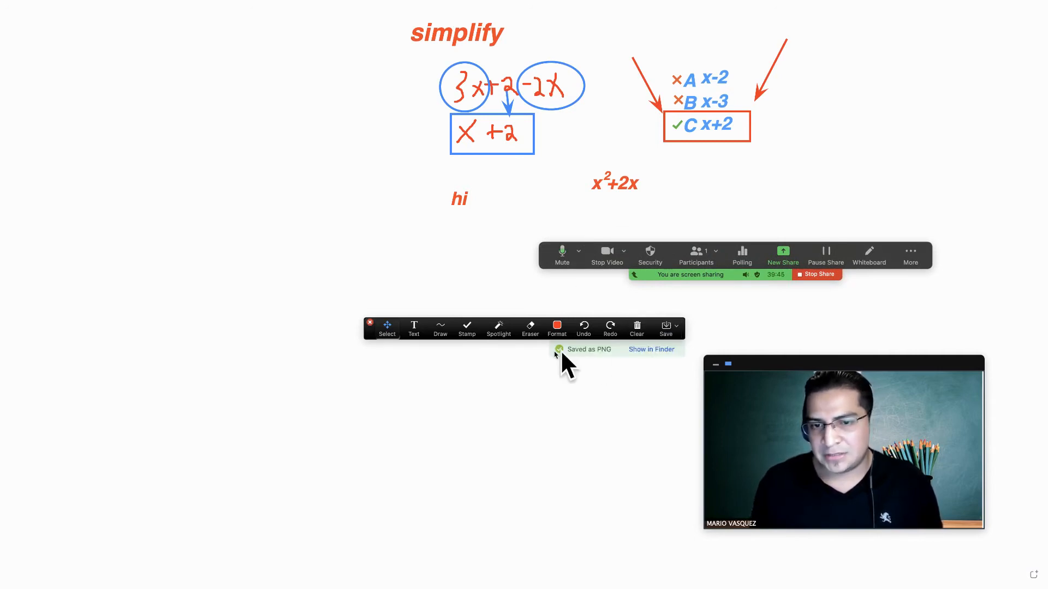